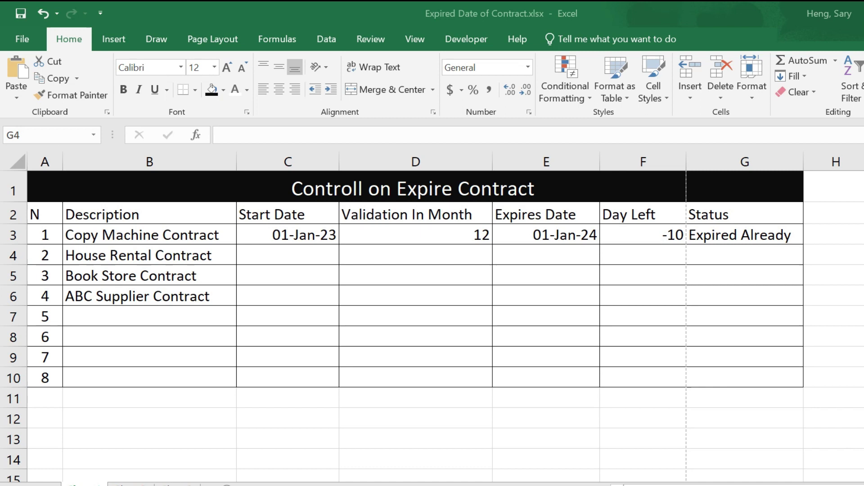
# Change the Copy Machine Contract's start date in C3 to 01-Jan-24.
pyautogui.click(395, 235)
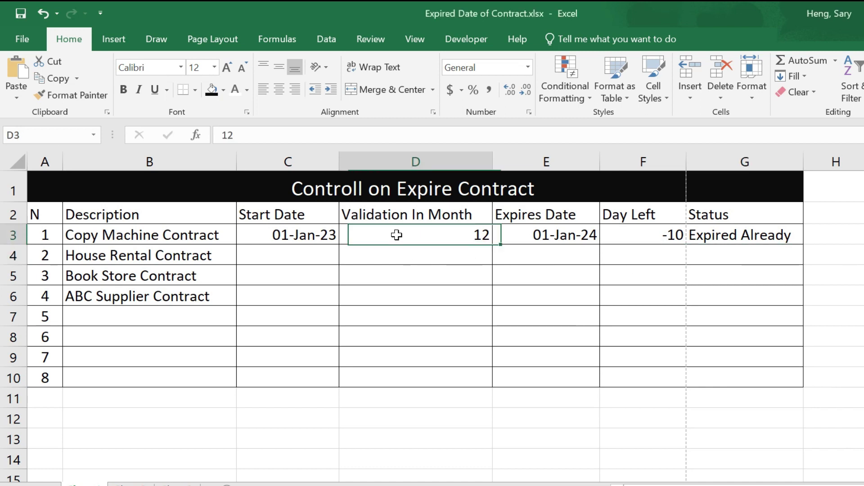
pyautogui.doubleClick(324, 235)
pyautogui.moveTo(324, 235); pyautogui.dragTo(344, 235)
pyautogui.write('24')
pyautogui.hotkey('ctrl', 'Return')
pyautogui.press('Return')
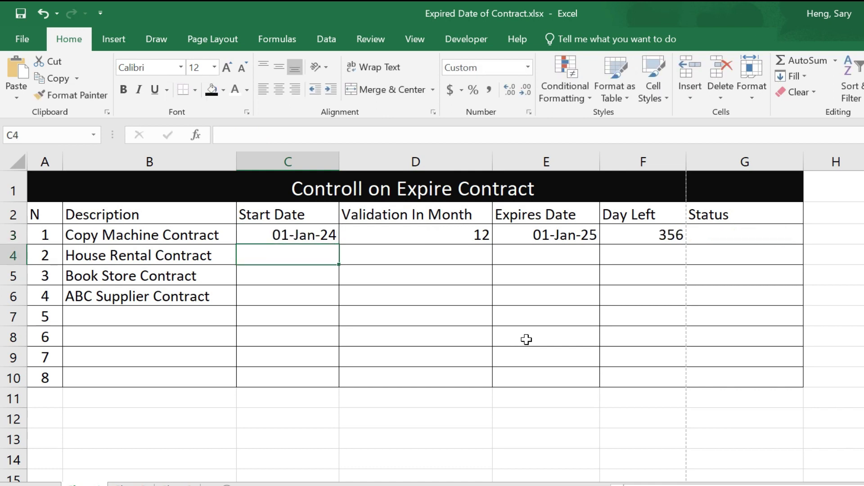
# Clear the months, expiry and days-left values in D3:F3.
pyautogui.click(651, 235)
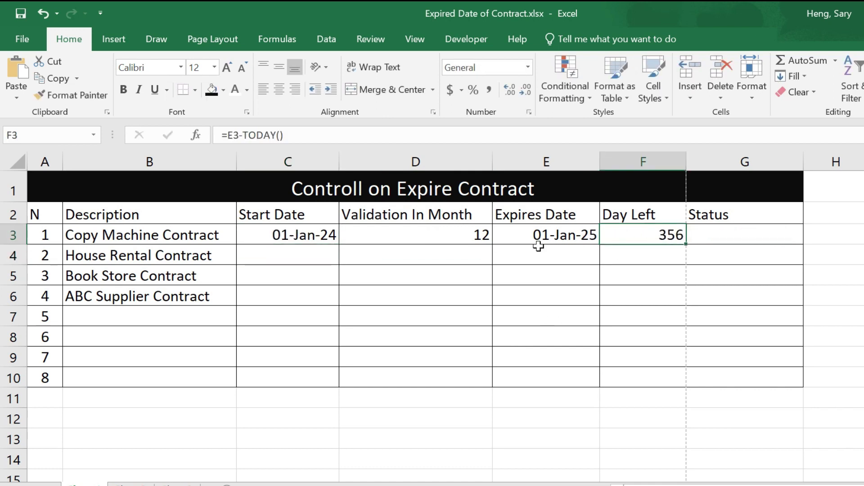
pyautogui.click(282, 235)
pyautogui.click(396, 235)
pyautogui.click(435, 290)
pyautogui.moveTo(393, 240); pyautogui.dragTo(644, 235)
pyautogui.press('Delete')
pyautogui.press('Down')
pyautogui.press('Down')
pyautogui.click(417, 239)
pyautogui.click(706, 236)
# Clear the old G3 status and enter 12 months in D3.
pyautogui.press('Delete')
pyautogui.click(302, 235)
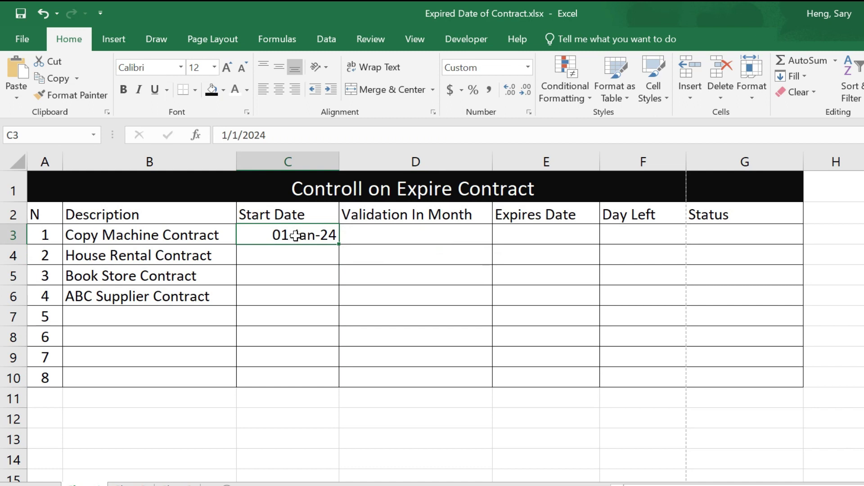
pyautogui.click(378, 234)
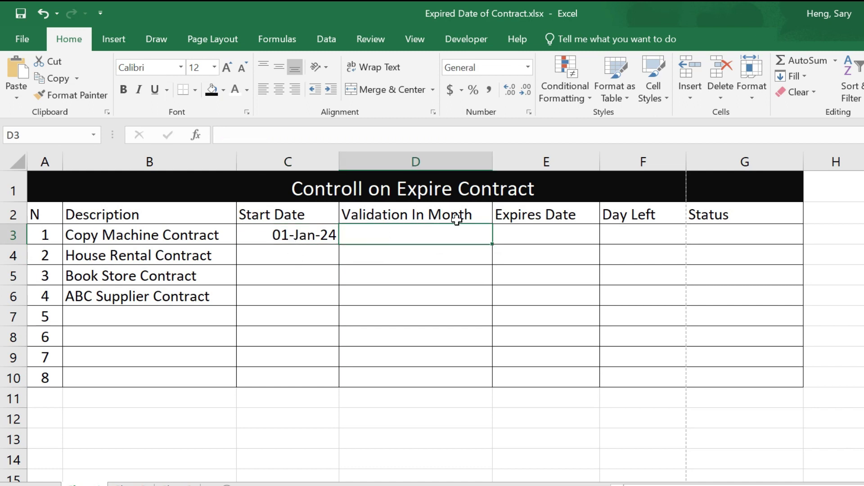
pyautogui.write('12')
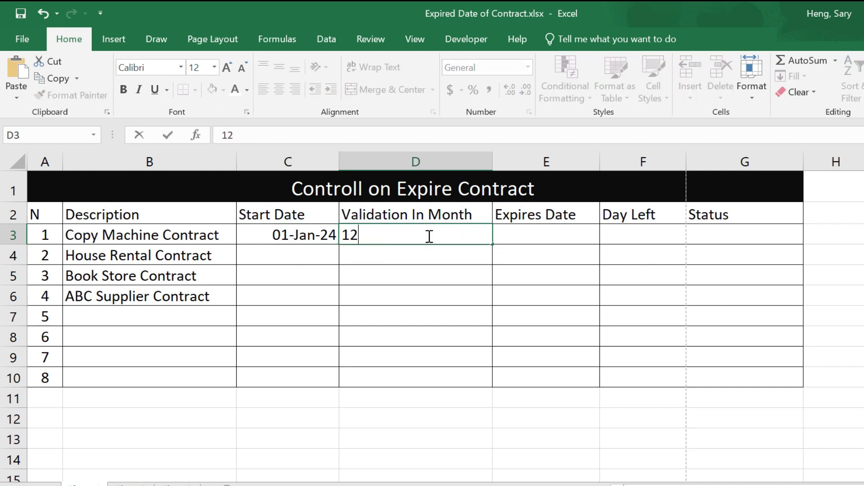
pyautogui.press('Return')
# Enter =EDATE(C3,D3)-1 in E3 for a 31-Dec-24 expiry date.
pyautogui.click(522, 235)
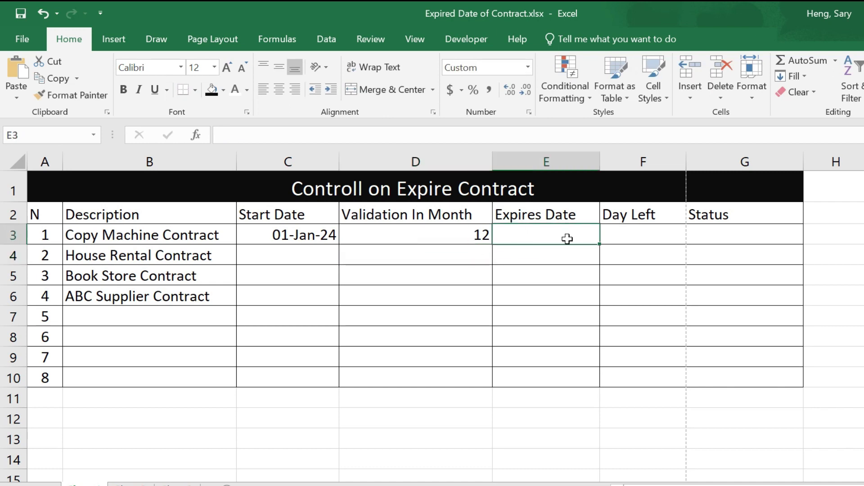
pyautogui.write('=edate(')
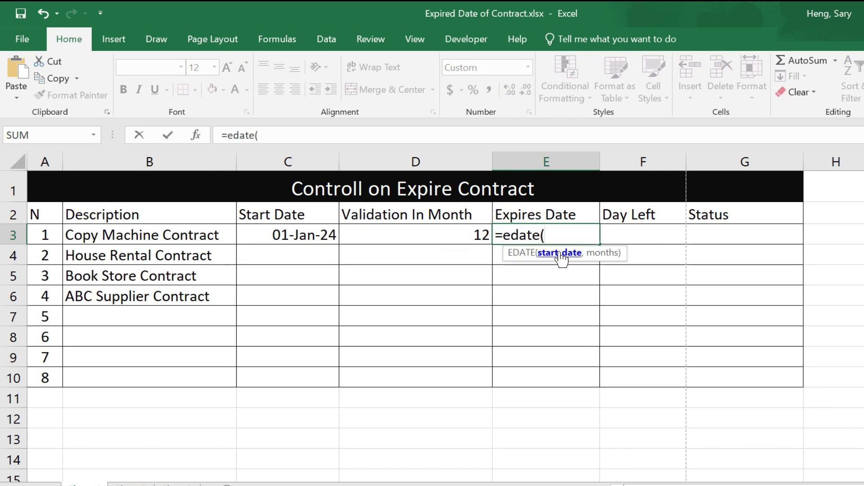
pyautogui.click(298, 236)
pyautogui.write(',')
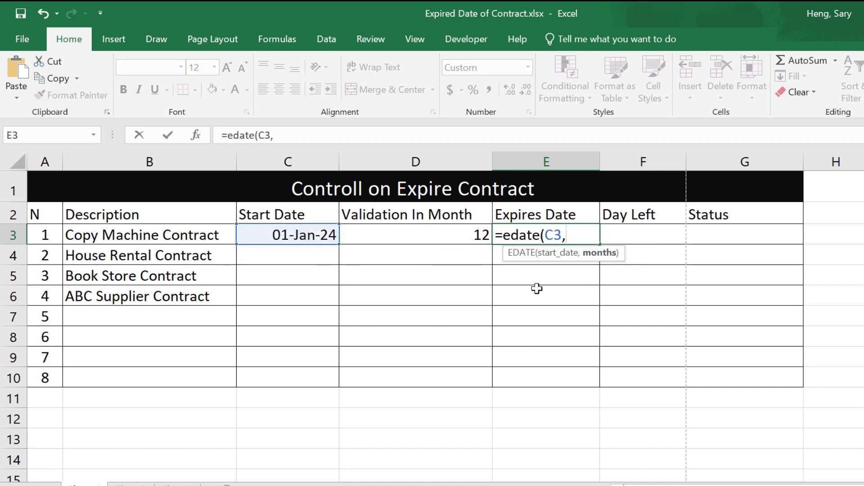
pyautogui.click(436, 236)
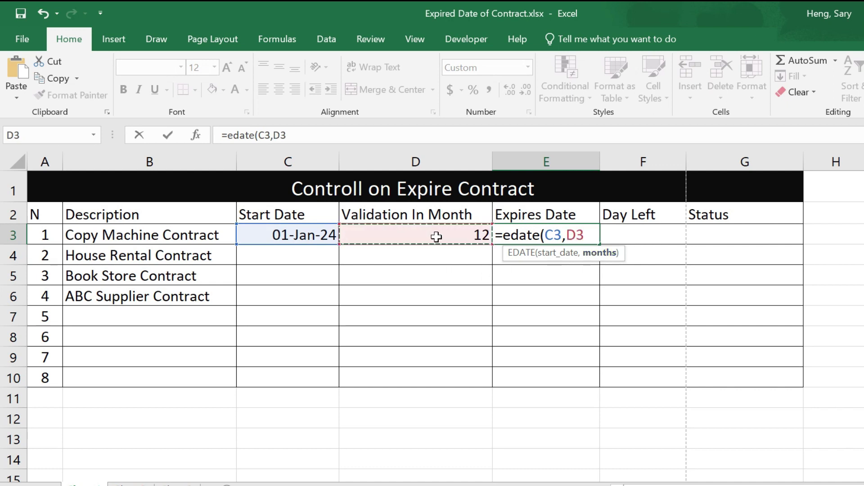
pyautogui.write(')')
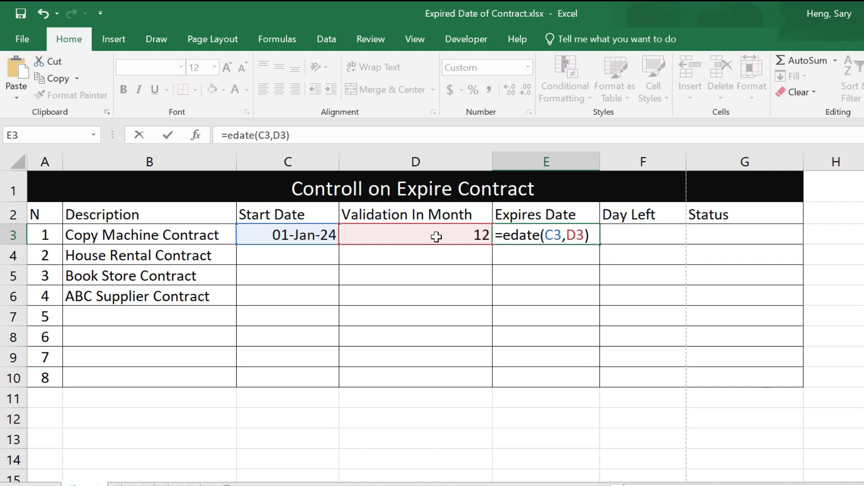
pyautogui.write('-1')
pyautogui.press('Return')
# Fill the E3 expiry formula down through E10.
pyautogui.click(499, 239)
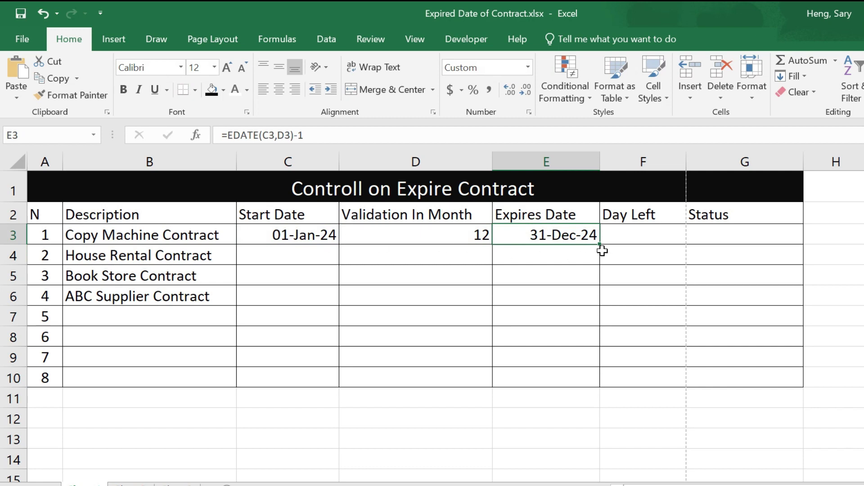
pyautogui.moveTo(599, 243); pyautogui.dragTo(598, 380)
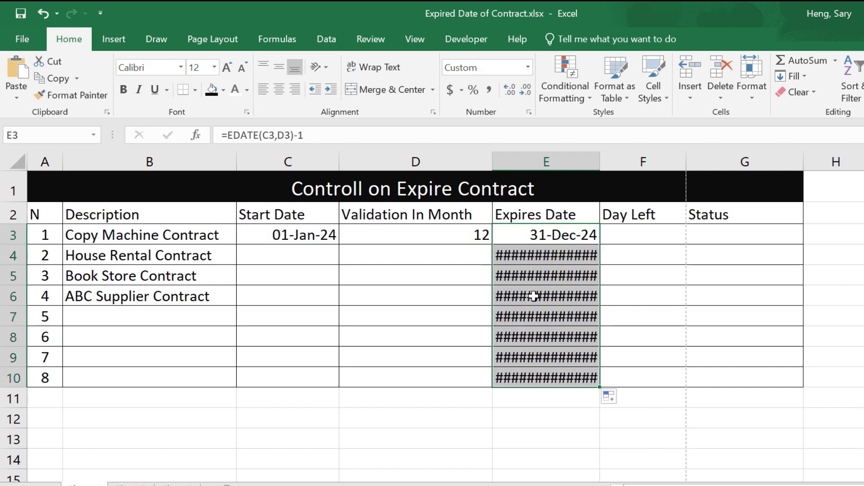
pyautogui.press('Down')
pyautogui.press('Down')
pyautogui.press('Down')
pyautogui.press('Down')
pyautogui.press('Down')
pyautogui.press('Down')
pyautogui.press('Down')
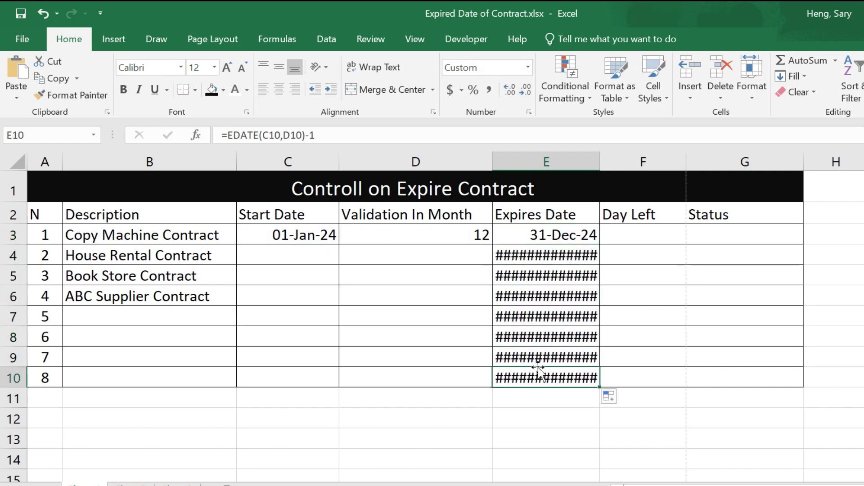
# Rewrite E3 as =IF(D3="","",EDATE(C3,D3)-1), accepting Excel's suggested correction.
pyautogui.click(523, 250)
pyautogui.click(525, 270)
pyautogui.press('Up')
pyautogui.doubleClick(521, 234)
pyautogui.click(503, 235)
pyautogui.write('if(EDATE(C3,D3)-1')
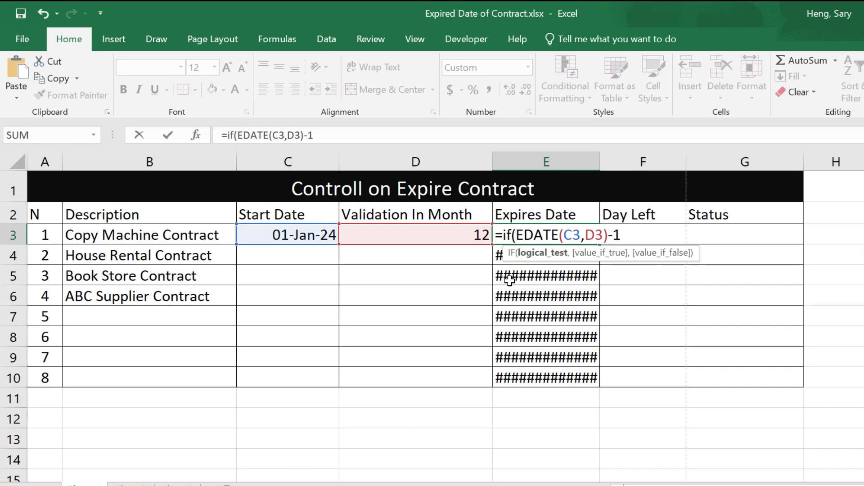
pyautogui.click(444, 234)
pyautogui.write('=')
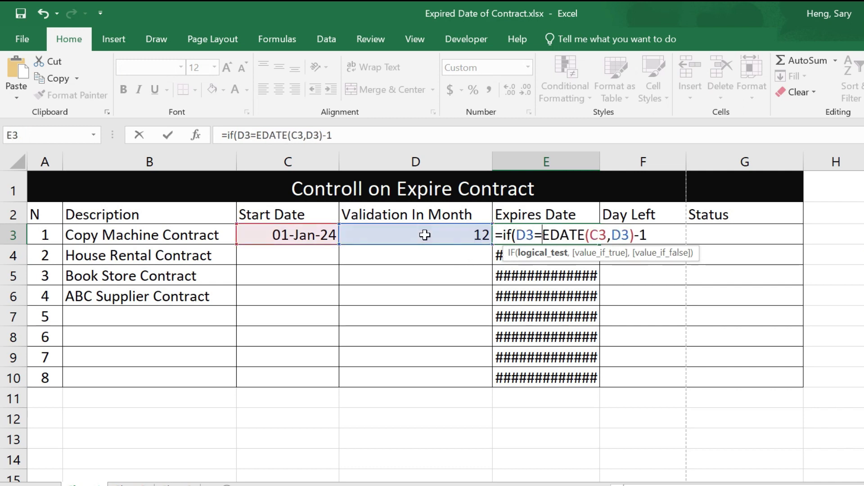
pyautogui.write('"",""')
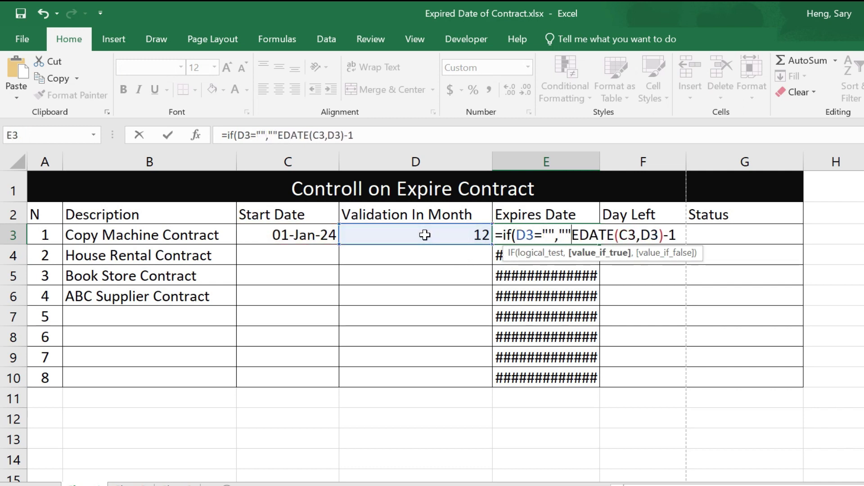
pyautogui.write(',')
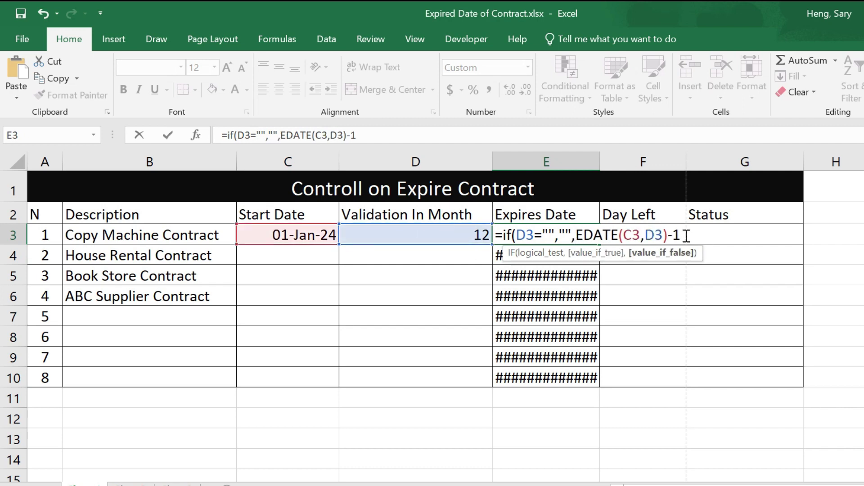
pyautogui.press('Return')
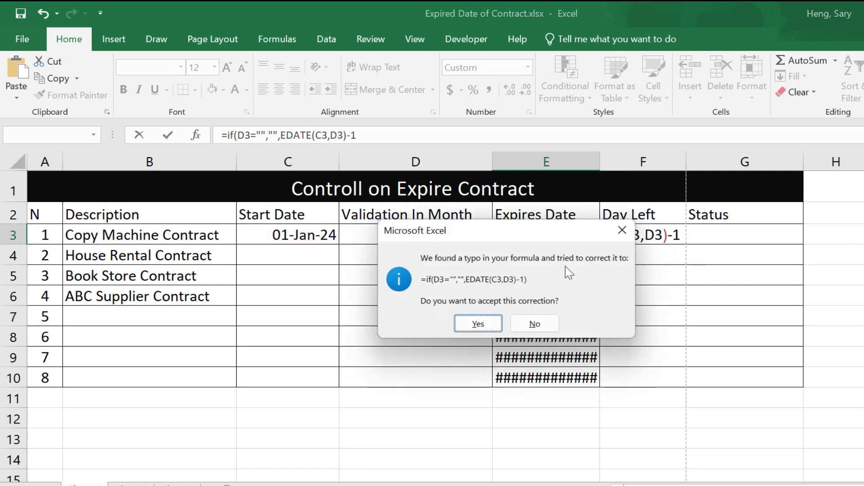
pyautogui.click(473, 323)
pyautogui.click(567, 234)
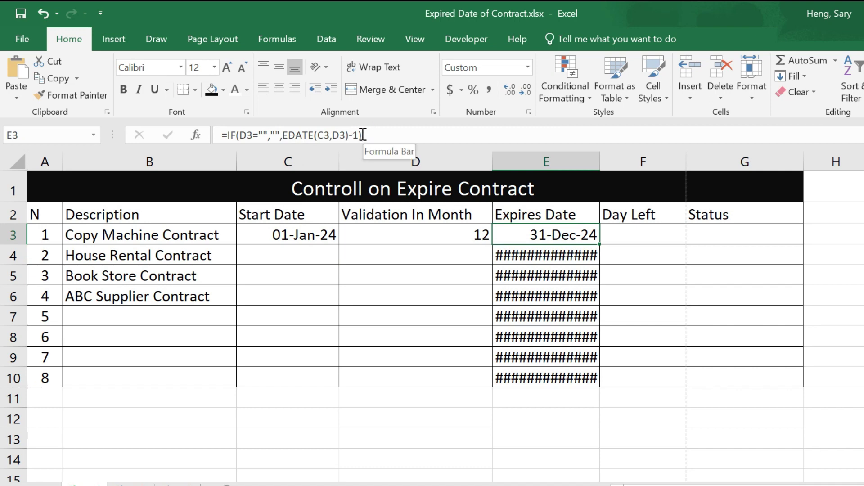
# Fill the IF-wrapped expiry formula down to E10 and check the results.
pyautogui.moveTo(599, 246); pyautogui.dragTo(602, 392)
pyautogui.click(558, 358)
pyautogui.click(543, 295)
pyautogui.click(537, 263)
pyautogui.click(532, 349)
pyautogui.click(566, 250)
# Enter =E3-TODAY() in F3 and fill it down to F10.
pyautogui.click(624, 232)
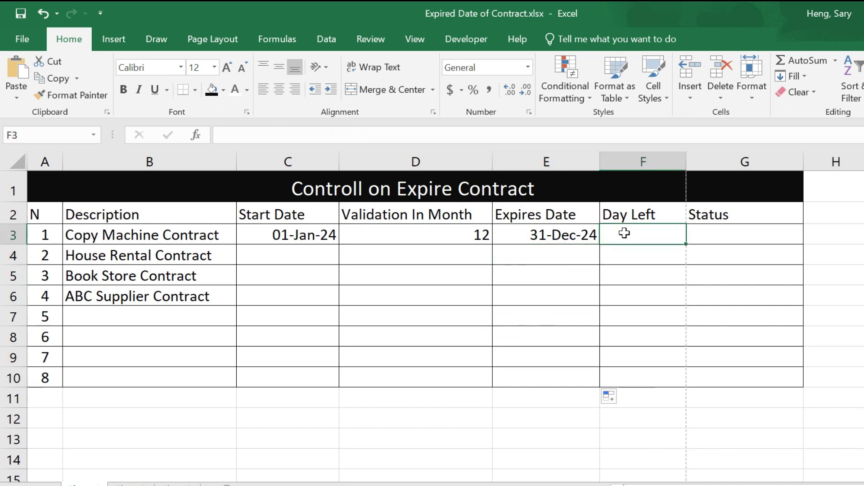
pyautogui.write('=')
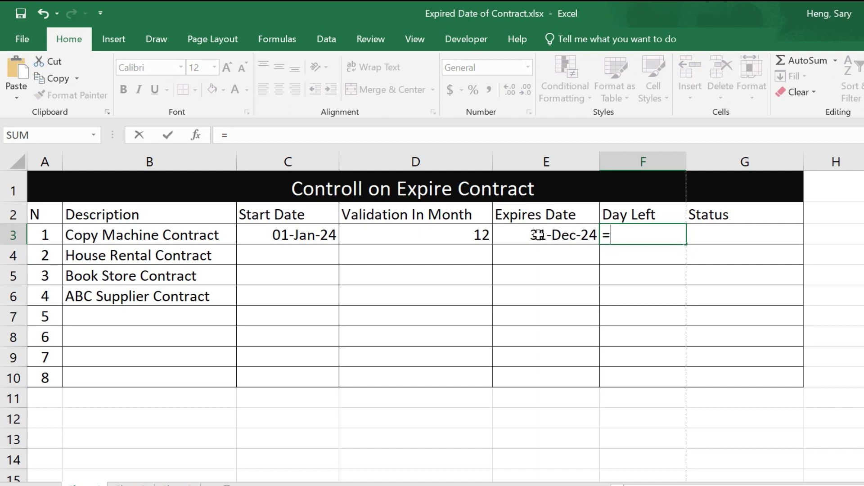
pyautogui.click(537, 235)
pyautogui.write('-')
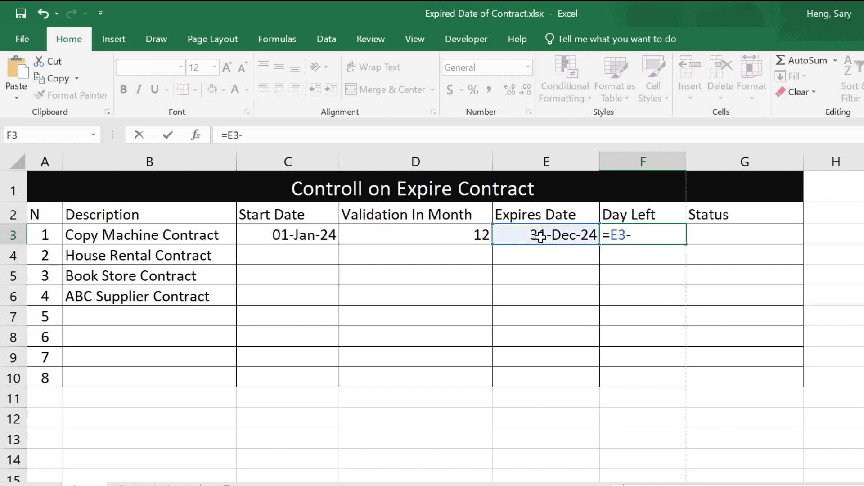
pyautogui.write('Today')
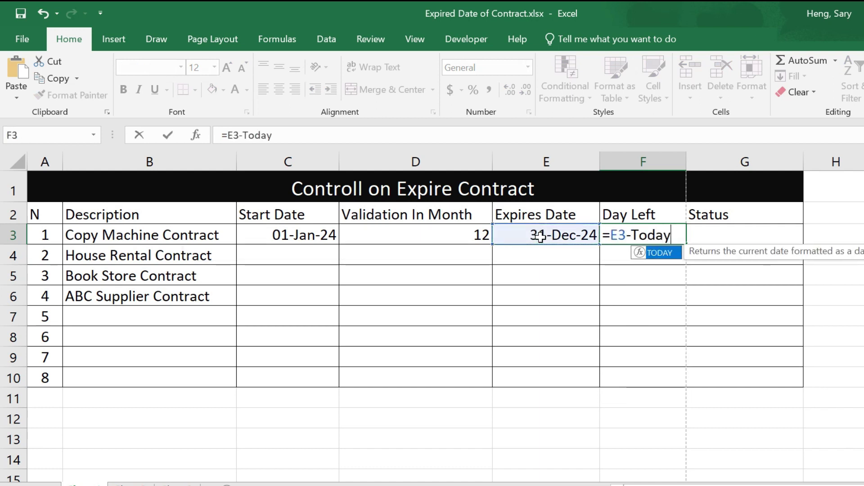
pyautogui.write('()')
pyautogui.press('Return')
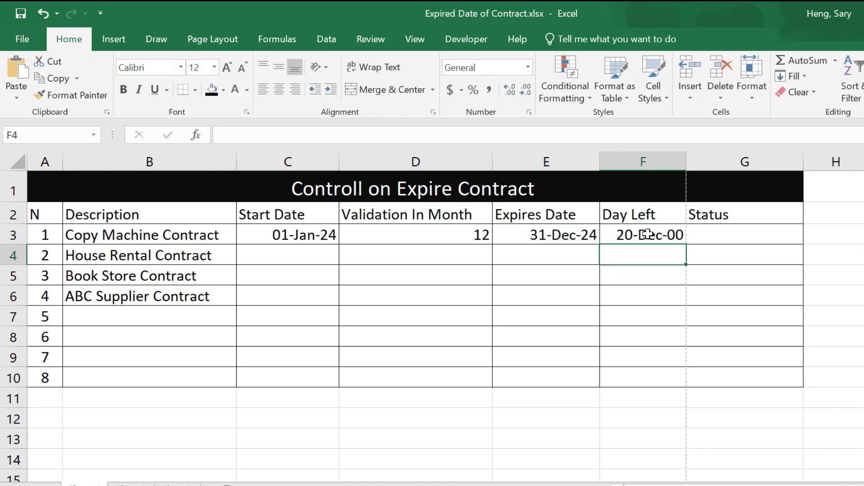
pyautogui.click(677, 241)
pyautogui.moveTo(682, 247); pyautogui.dragTo(679, 383)
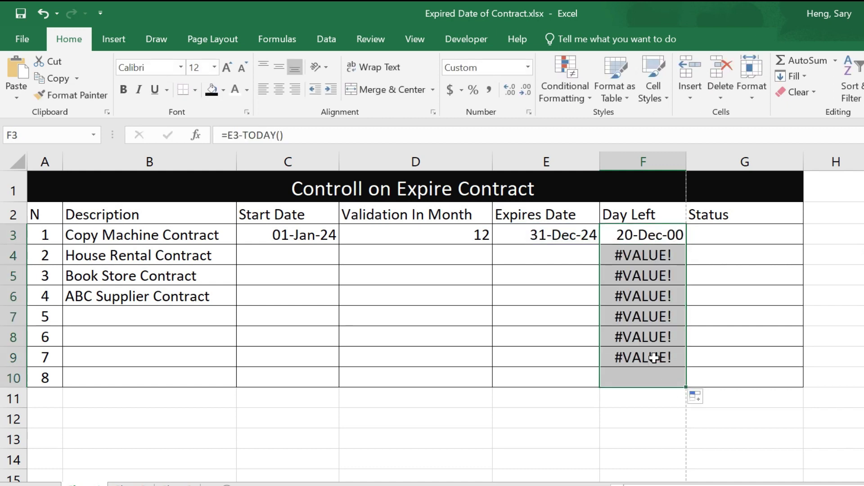
pyautogui.click(643, 377)
# Rewrite F3 as =IF(E3="","",E3-TODAY()).
pyautogui.doubleClick(639, 234)
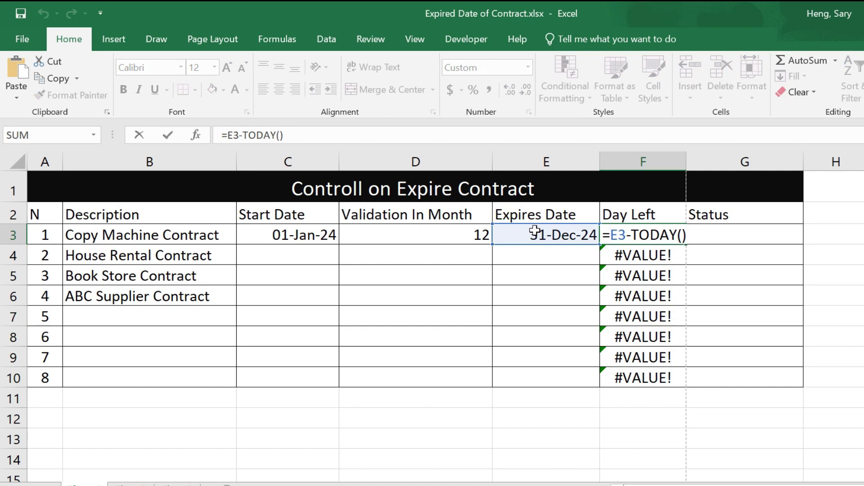
pyautogui.click(605, 235)
pyautogui.write('if(')
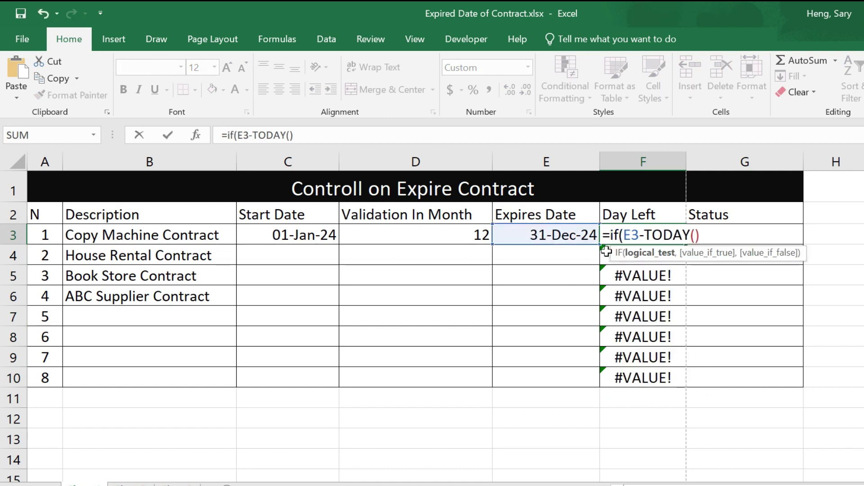
pyautogui.click(558, 235)
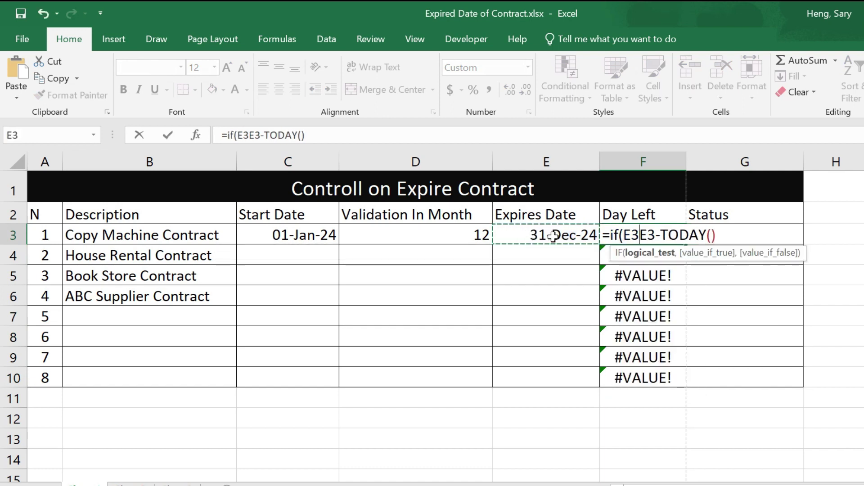
pyautogui.write('="",""')
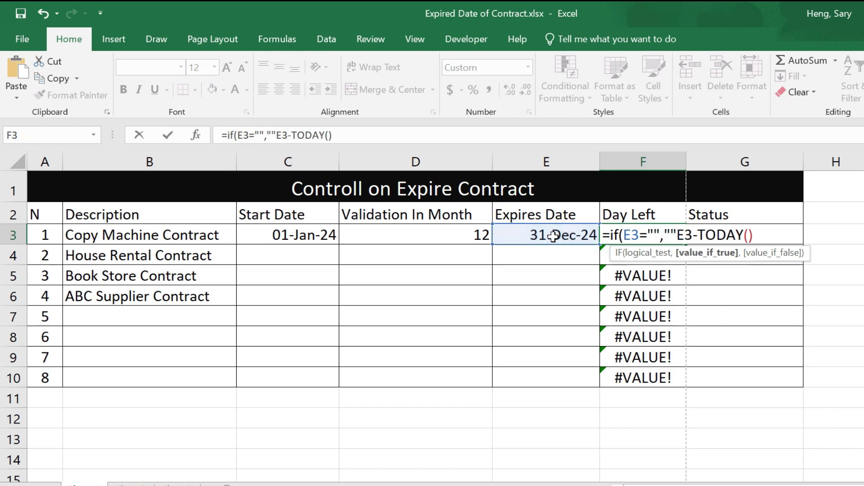
pyautogui.write(',')
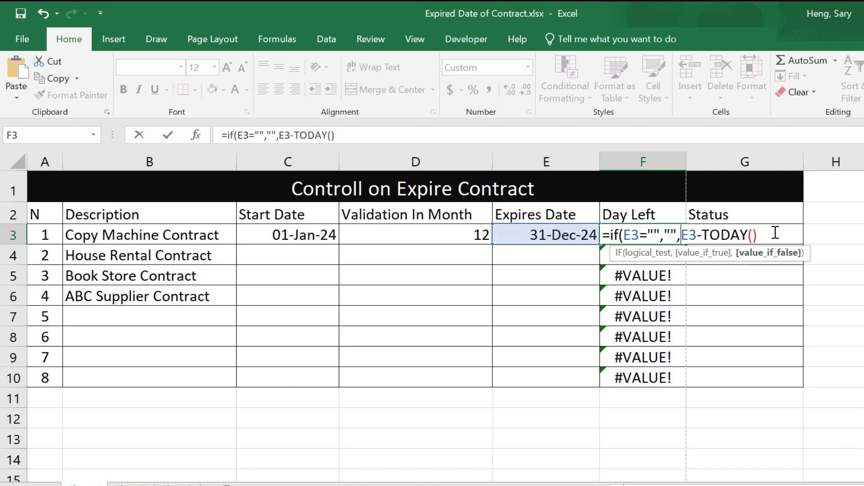
pyautogui.write(')')
pyautogui.press('Return')
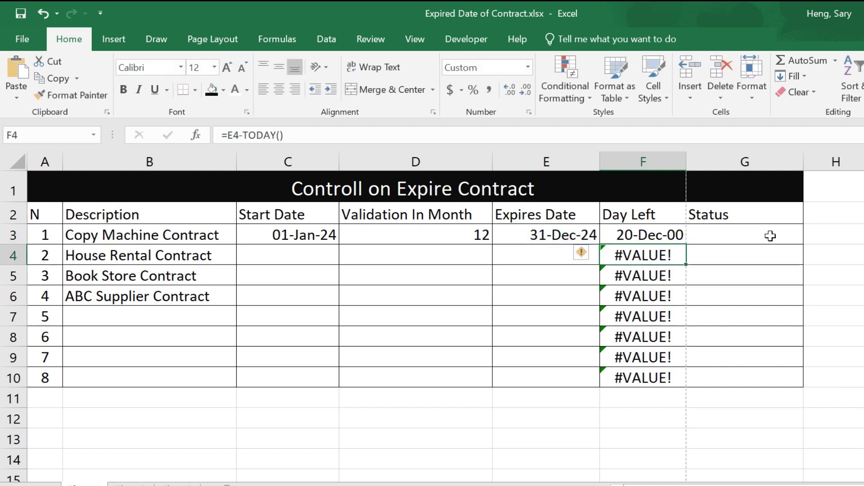
# Copy the IF days-left formula from F3 down to F10.
pyautogui.click(670, 234)
pyautogui.moveTo(686, 249); pyautogui.dragTo(684, 382)
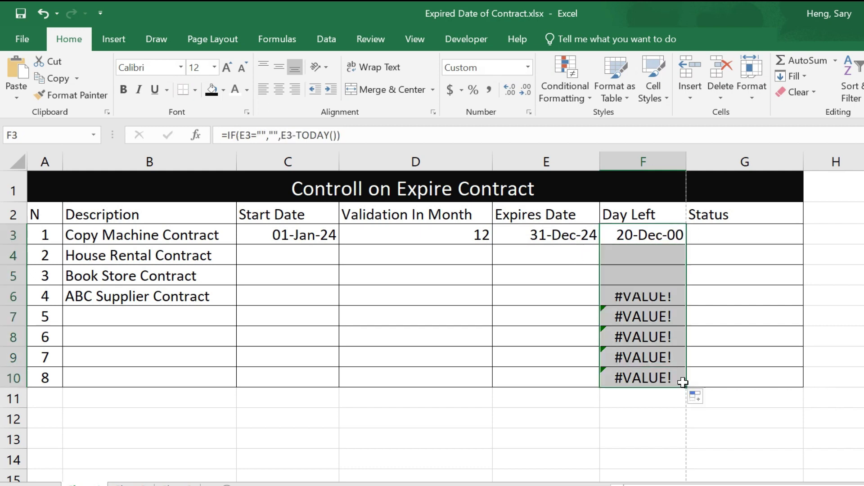
pyautogui.click(648, 358)
pyautogui.click(641, 317)
pyautogui.click(637, 270)
pyautogui.click(634, 253)
pyautogui.click(638, 235)
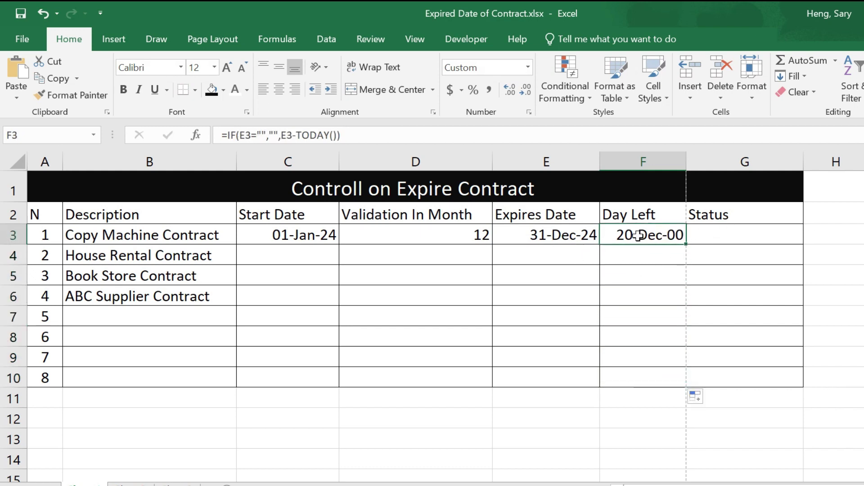
# Format F3:F10 with the General number format so F3 shows 355.
pyautogui.moveTo(644, 238); pyautogui.dragTo(646, 376)
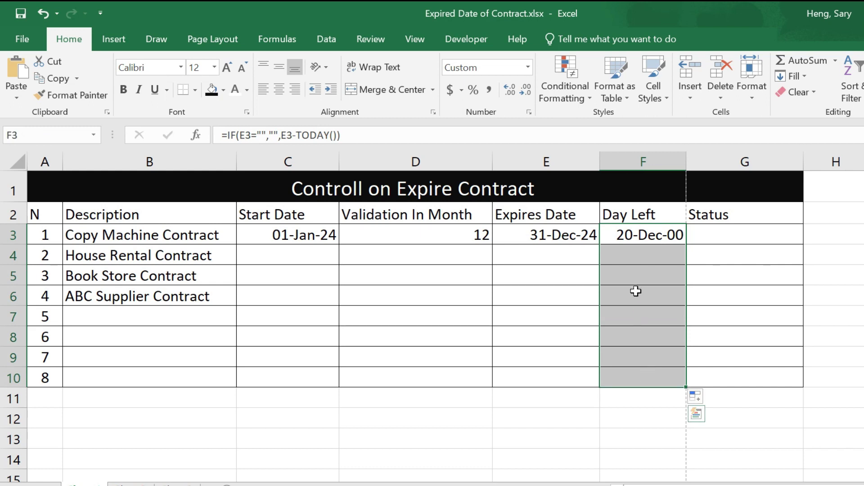
pyautogui.rightClick(636, 316)
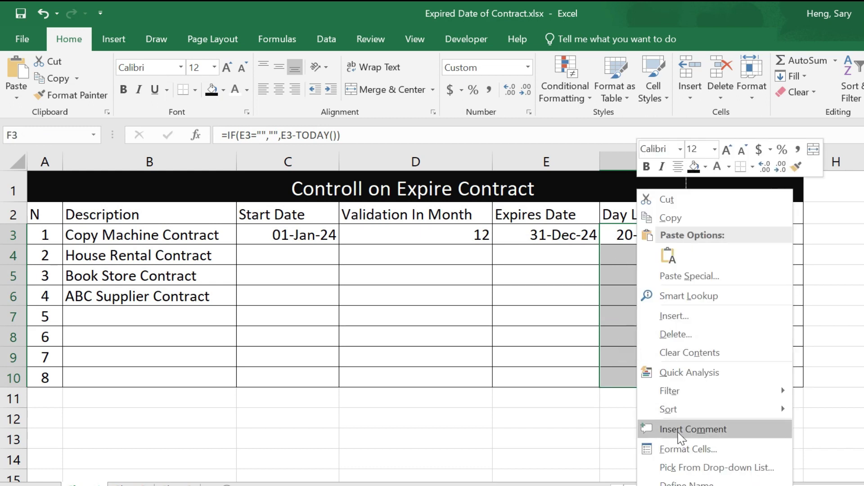
pyautogui.click(684, 447)
pyautogui.click(524, 207)
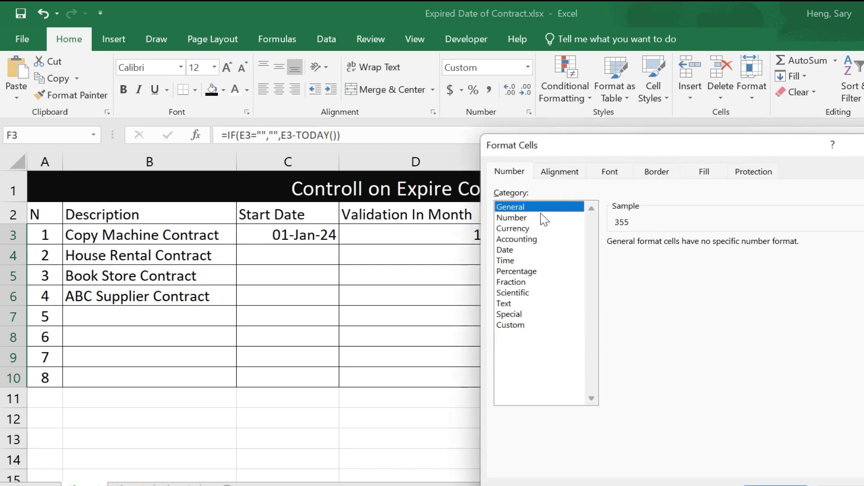
pyautogui.click(775, 485)
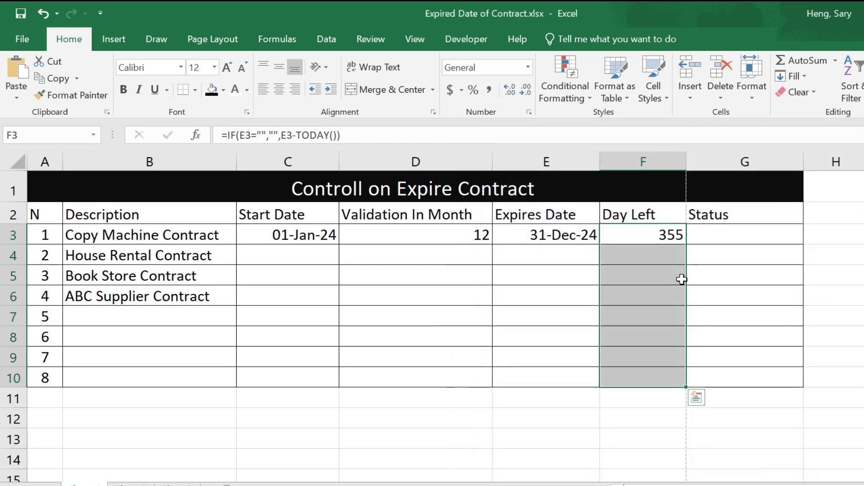
pyautogui.click(626, 230)
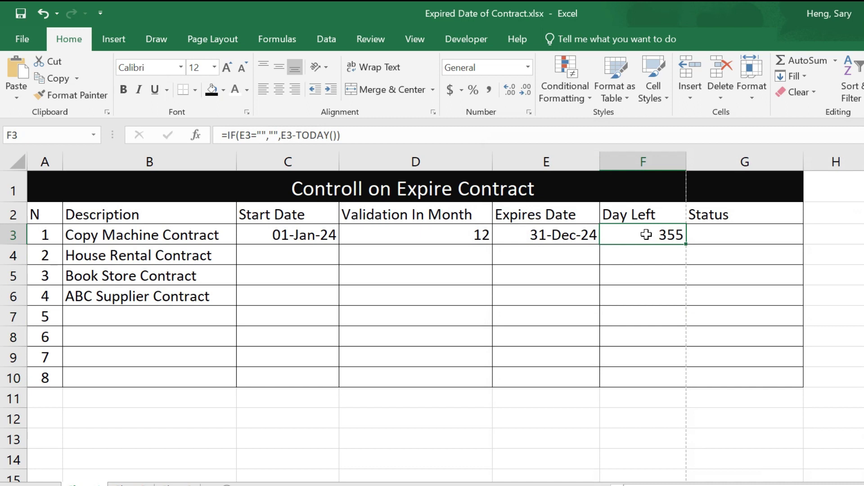
pyautogui.moveTo(658, 234); pyautogui.dragTo(633, 374)
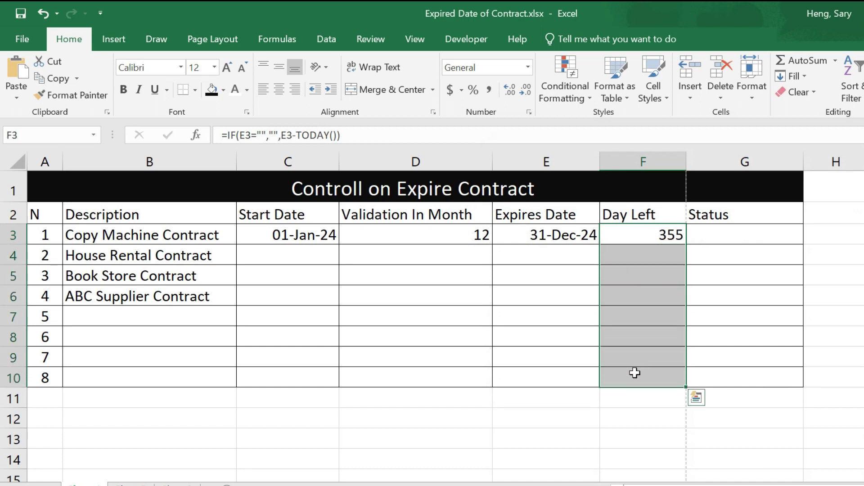
# Apply the custom format General "Days" to F3:F10, making F3 read 355 Days.
pyautogui.rightClick(641, 270)
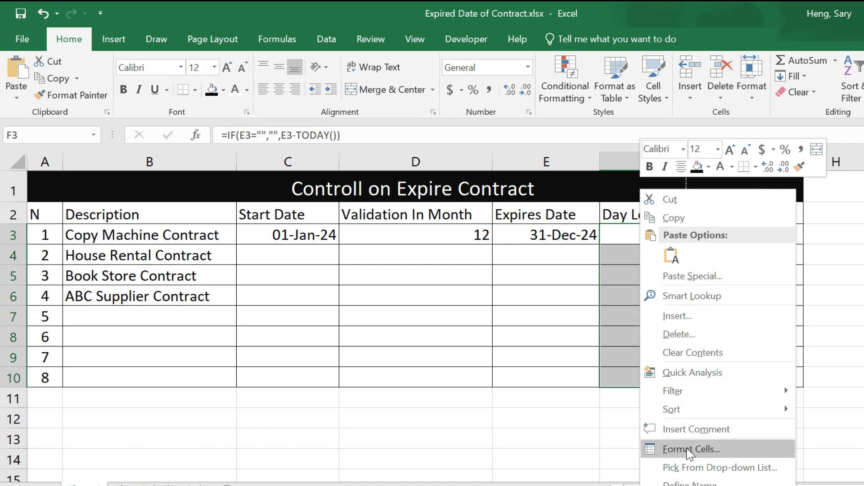
pyautogui.click(661, 448)
pyautogui.click(517, 324)
pyautogui.click(658, 255)
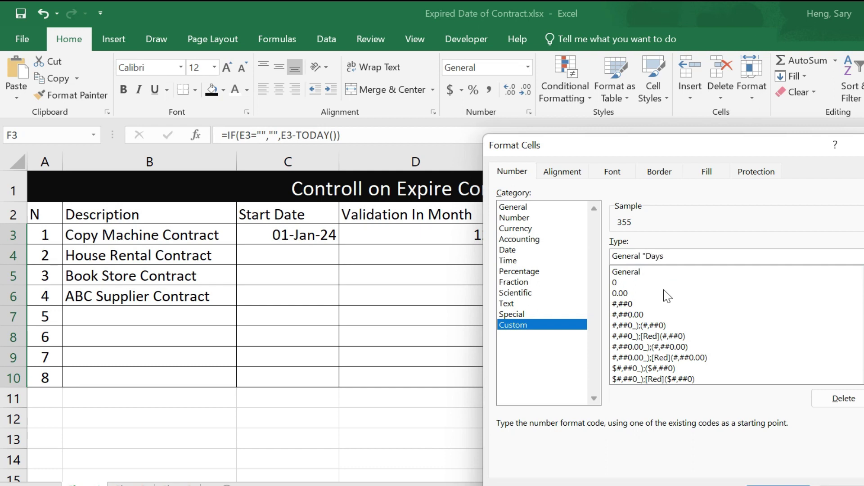
pyautogui.press('Return')
pyautogui.click(624, 236)
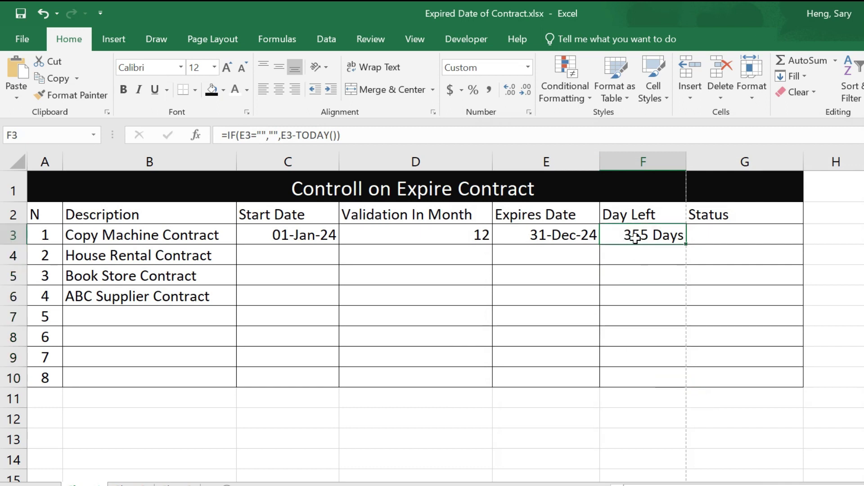
# Enter =IF(F3<=0,"Expired Already",IF(F3<=14,"Expire Soon","")) in G3.
pyautogui.click(746, 240)
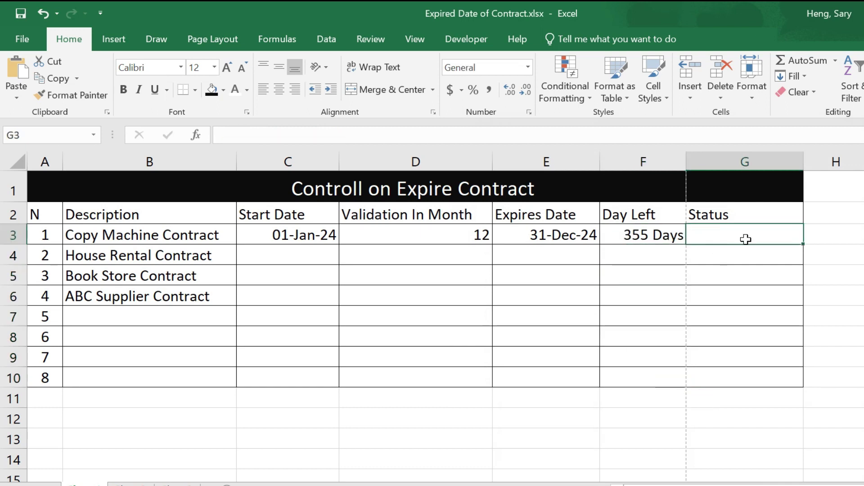
pyautogui.write('=if(')
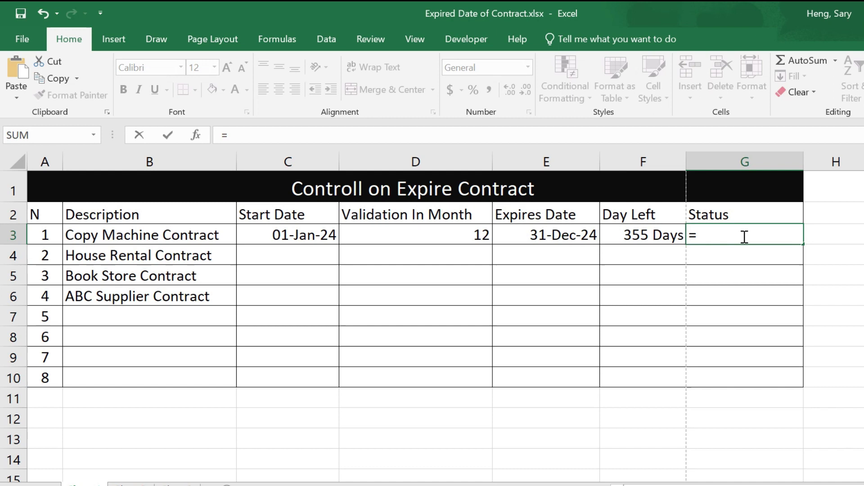
pyautogui.click(639, 236)
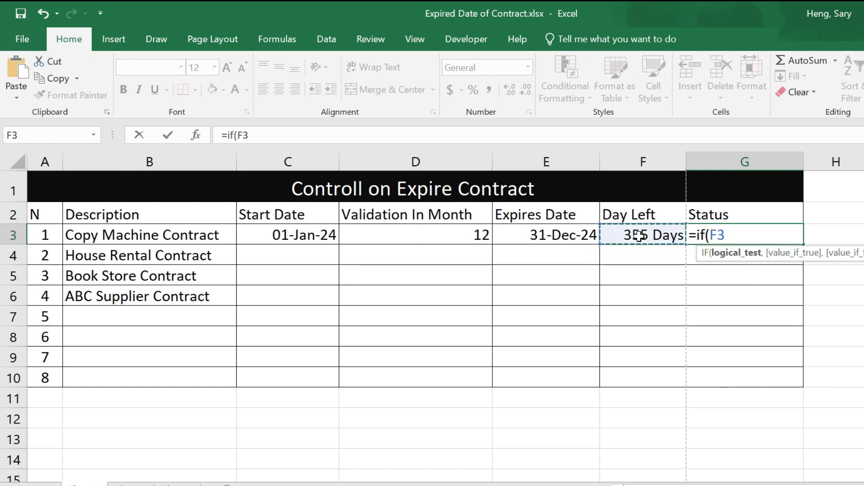
pyautogui.write('<=0,')
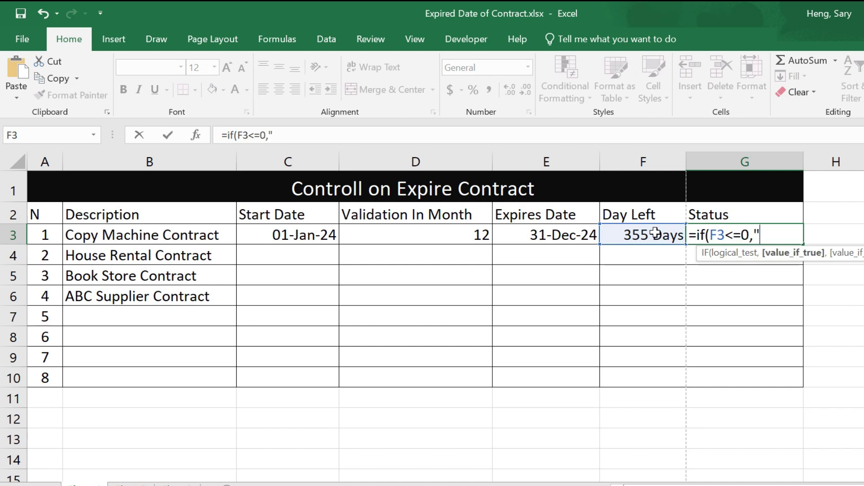
pyautogui.write('"Expired Al')
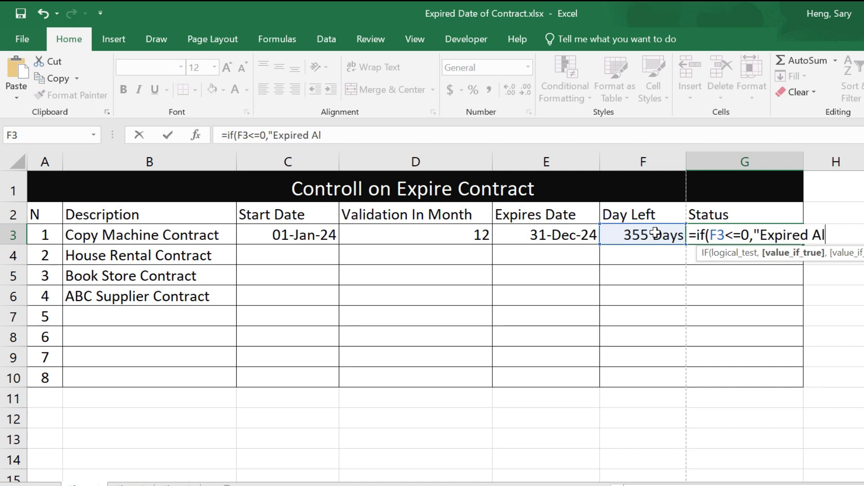
pyautogui.write('ready')
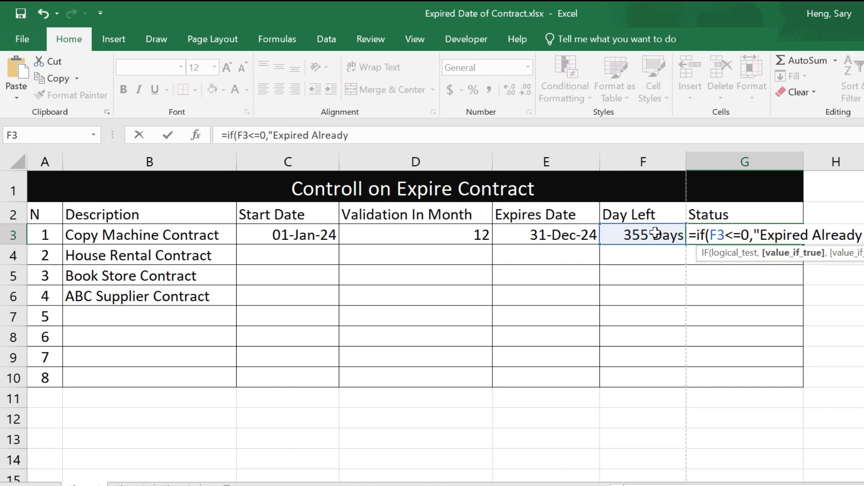
pyautogui.write('",')
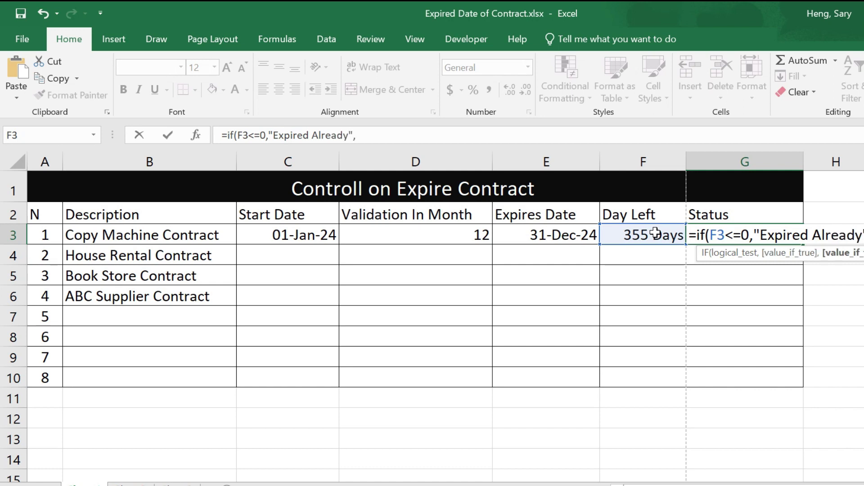
pyautogui.write('if(')
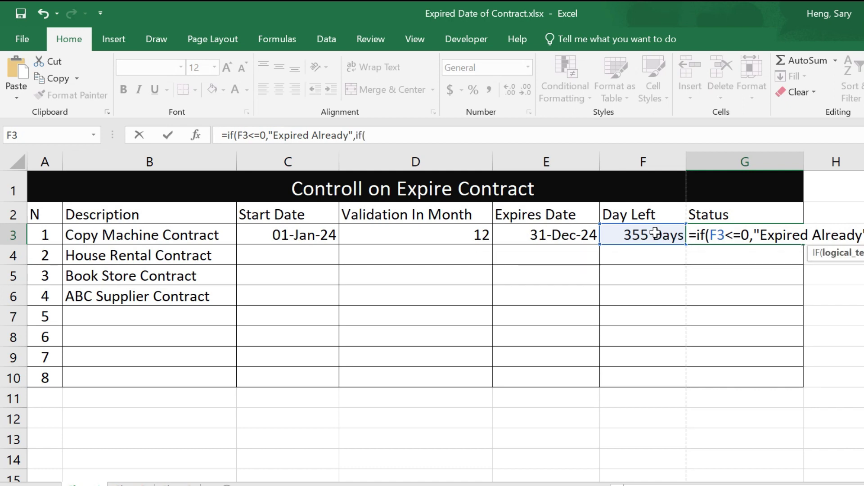
pyautogui.click(623, 243)
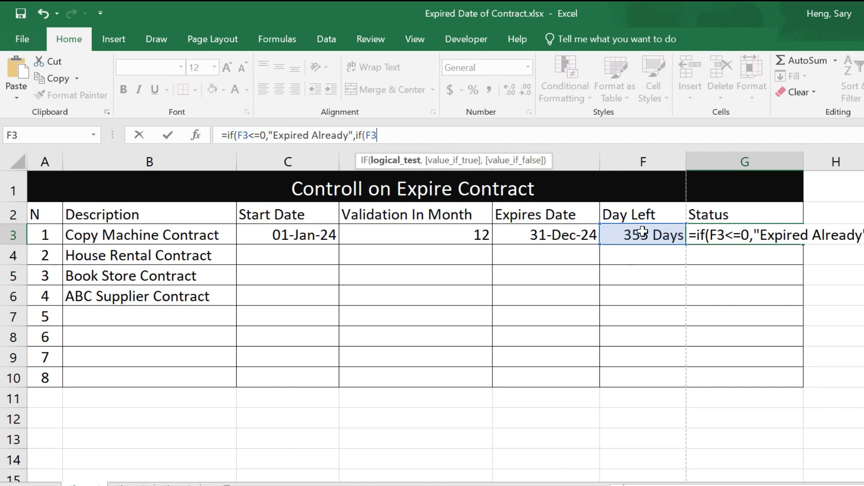
pyautogui.write('<=14,"Ex')
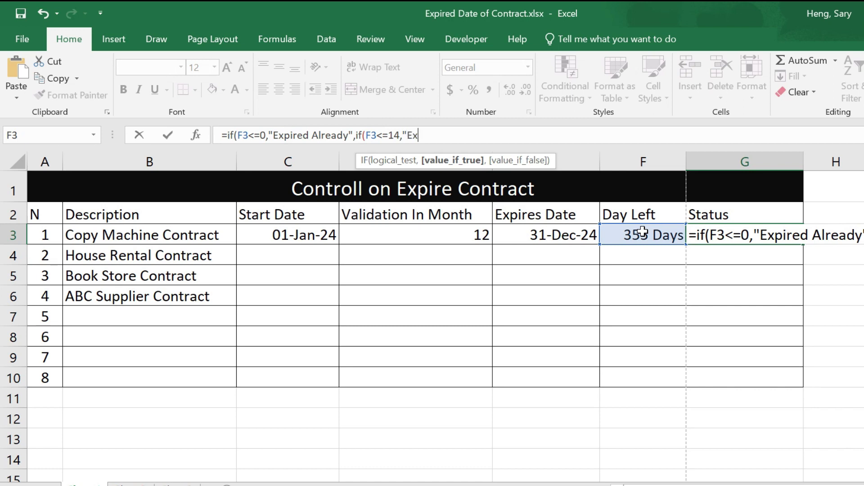
pyautogui.write('pire Sonn')
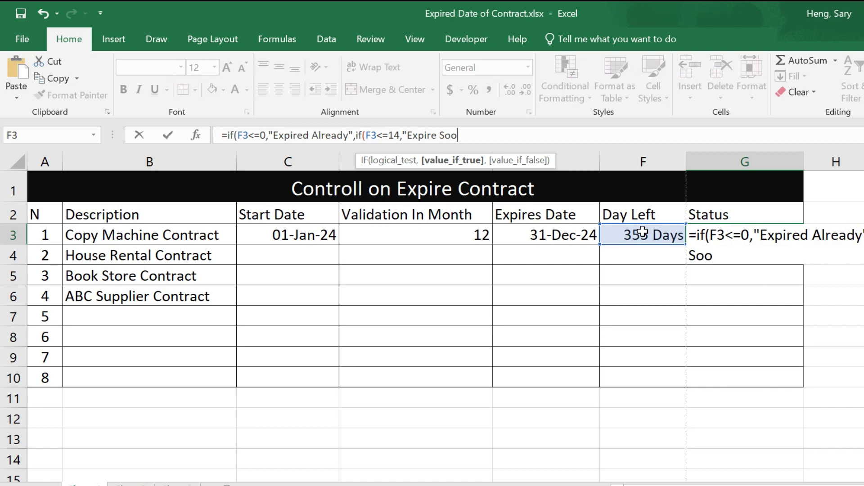
pyautogui.write(',')
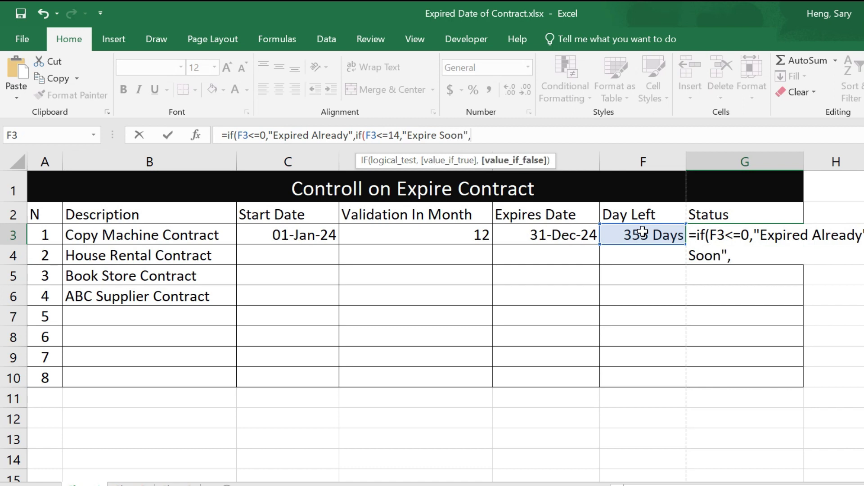
pyautogui.write('""))')
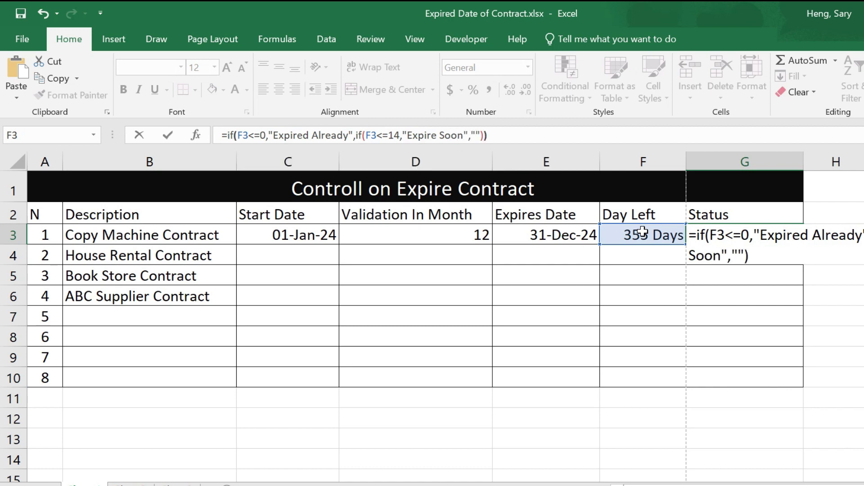
pyautogui.press('Return')
# Copy the Status formula down to G10 and change the start date to 01-Jan-23.
pyautogui.click(764, 239)
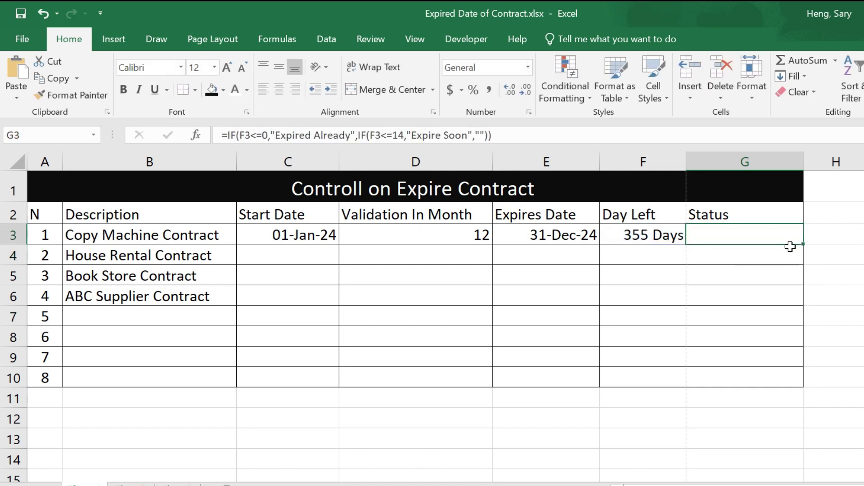
pyautogui.moveTo(804, 244); pyautogui.dragTo(804, 386)
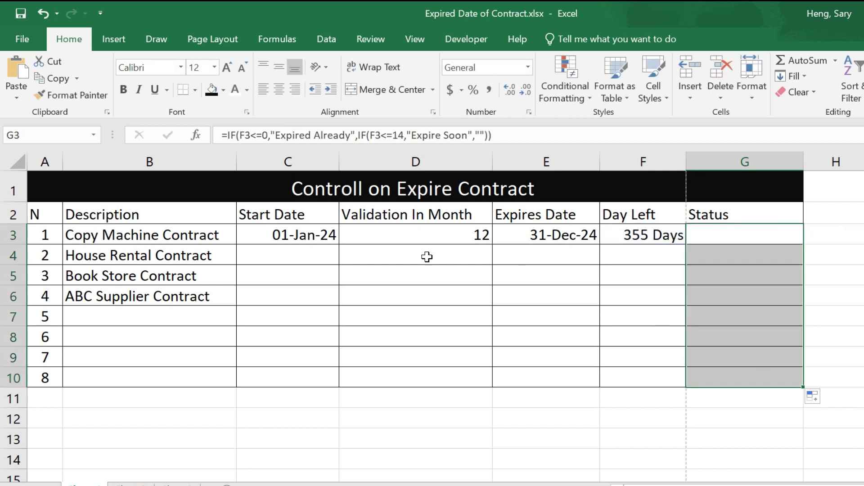
pyautogui.doubleClick(327, 234)
pyautogui.moveTo(327, 234); pyautogui.dragTo(339, 233)
pyautogui.write('3')
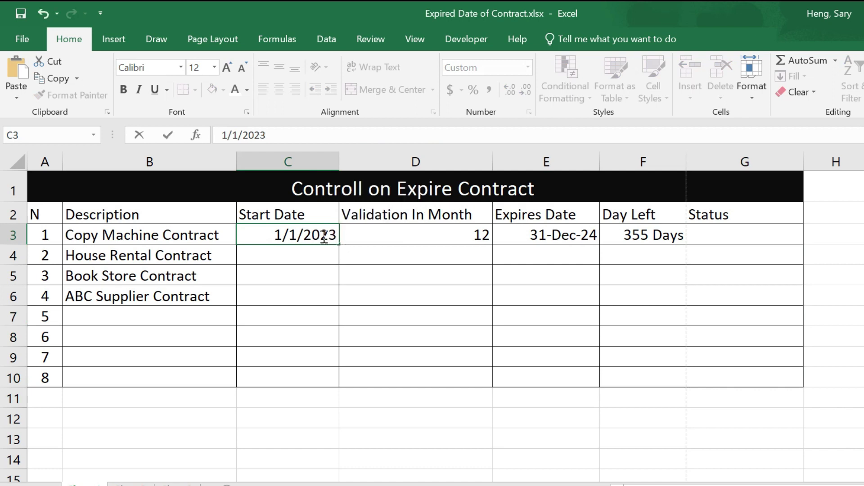
pyautogui.press('Return')
# Confirm -11 Days and Expired Already, then select Status cells G3:G10.
pyautogui.click(621, 241)
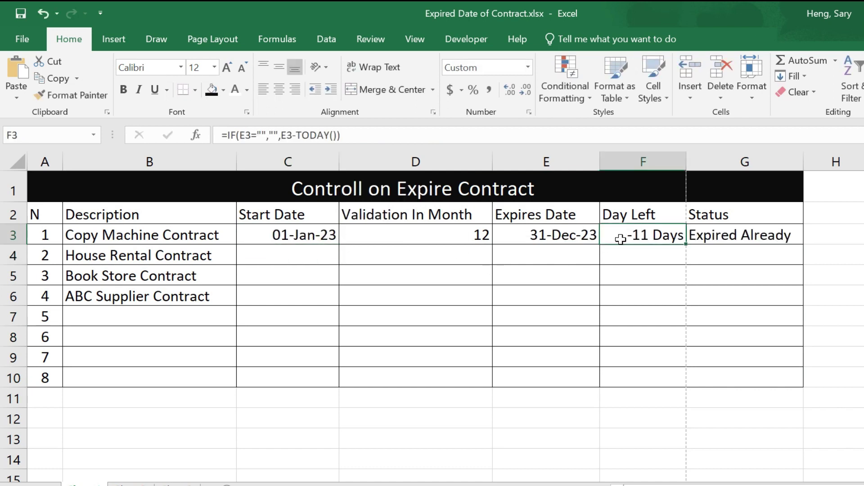
pyautogui.click(707, 235)
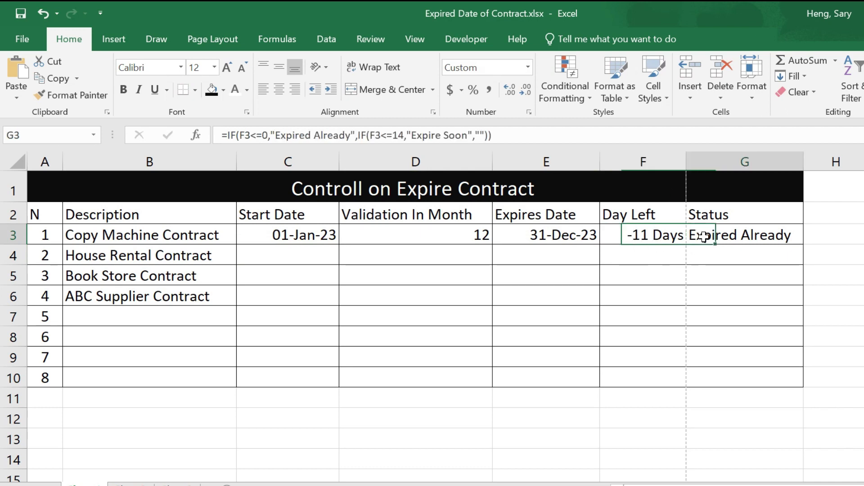
pyautogui.click(640, 236)
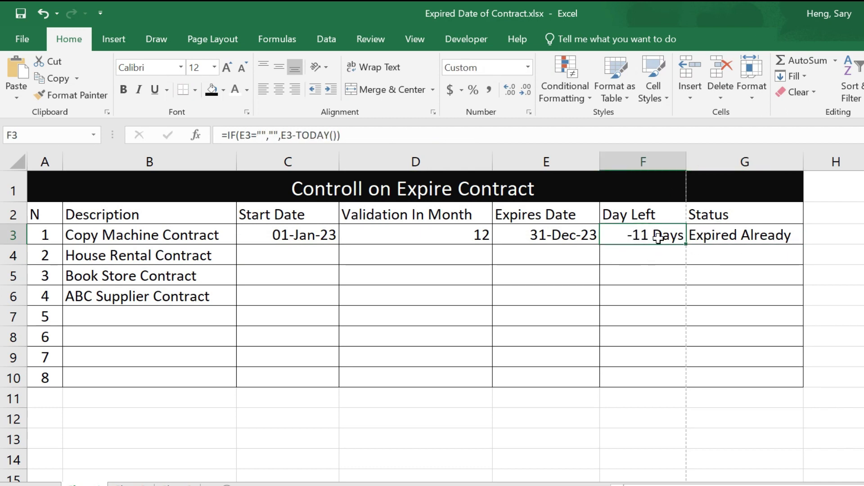
pyautogui.click(706, 235)
pyautogui.moveTo(729, 236); pyautogui.dragTo(735, 378)
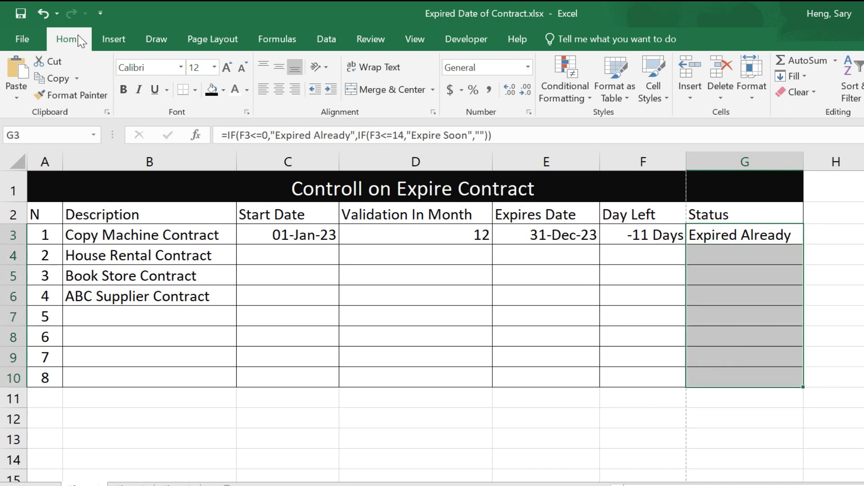
# Add an Equal To rule highlighting 'Expired Already' with Light Red Fill and Dark Red Text.
pyautogui.click(578, 100)
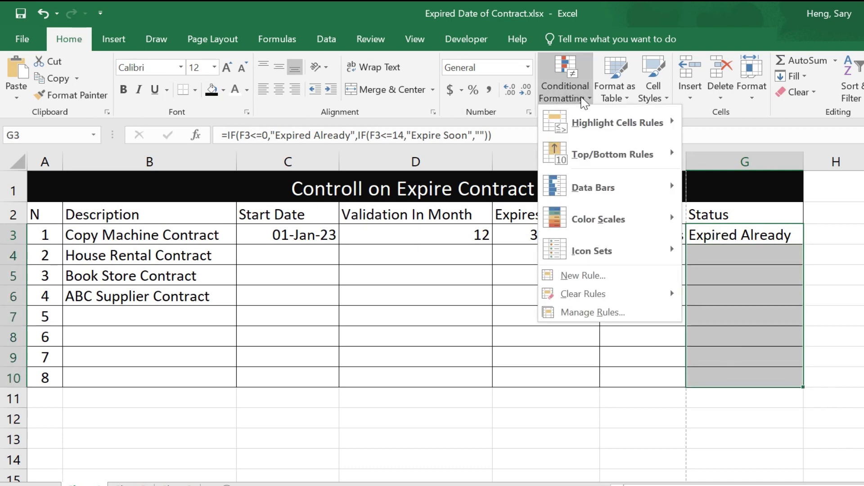
pyautogui.moveTo(614, 123)
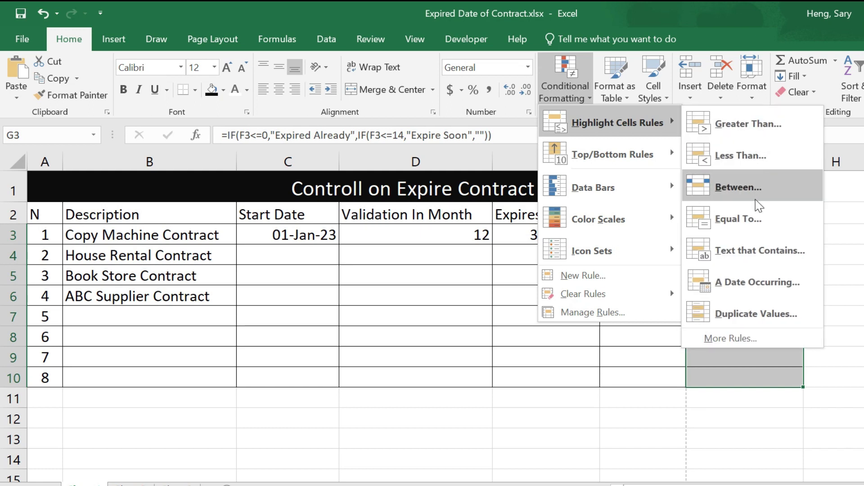
pyautogui.click(747, 219)
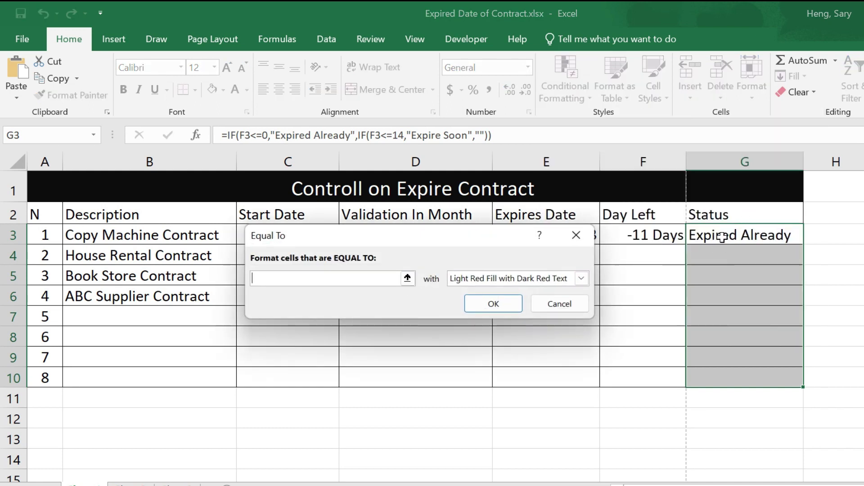
pyautogui.write('Expire')
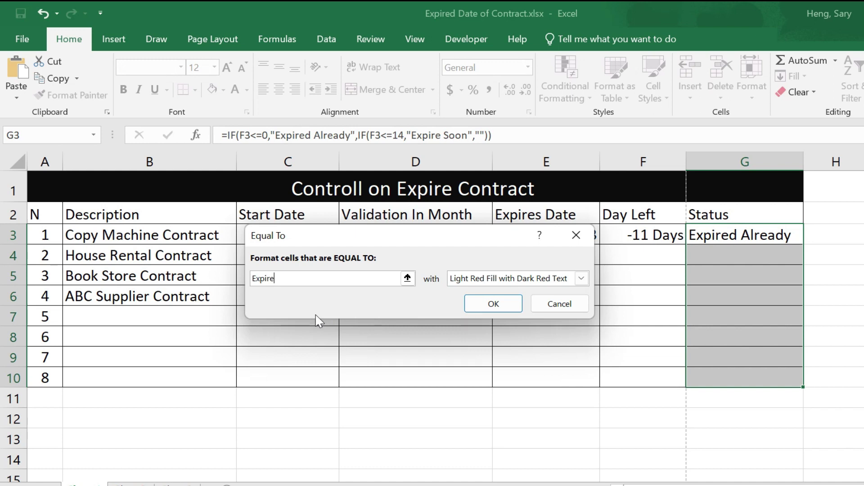
pyautogui.write('d Already')
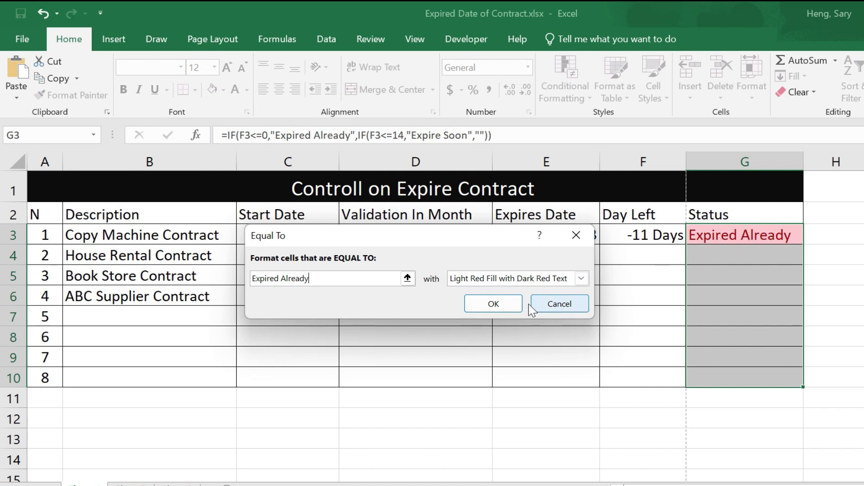
pyautogui.click(492, 304)
pyautogui.click(642, 273)
pyautogui.click(724, 236)
pyautogui.click(670, 237)
pyautogui.click(721, 234)
# Change the start date to 01-Feb-23 and check the Day Left and Status results.
pyautogui.doubleClick(307, 234)
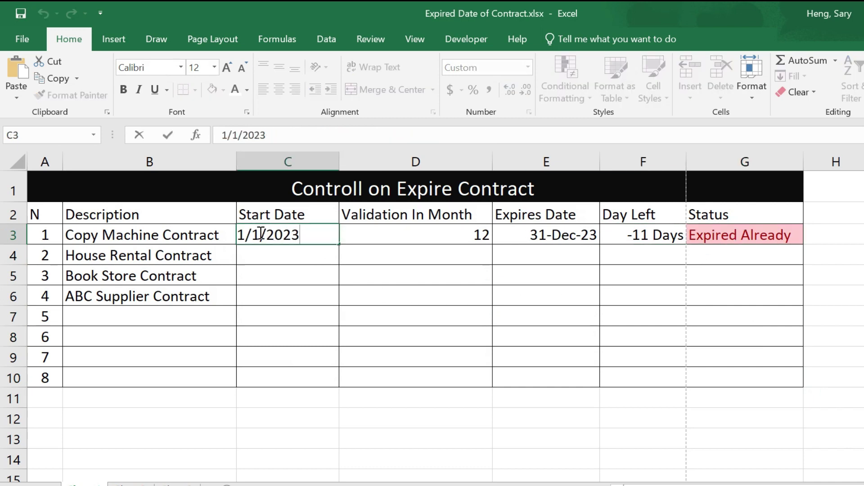
pyautogui.moveTo(245, 235); pyautogui.dragTo(237, 233)
pyautogui.write('2')
pyautogui.press('Return')
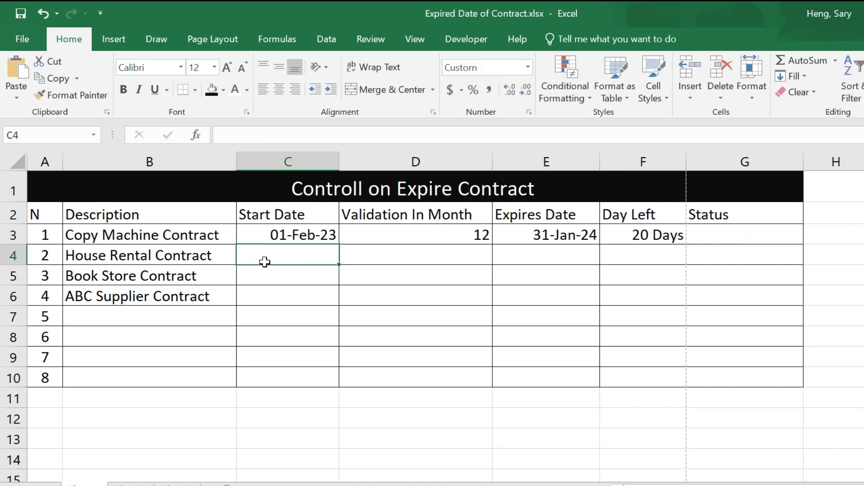
pyautogui.click(645, 232)
pyautogui.click(701, 239)
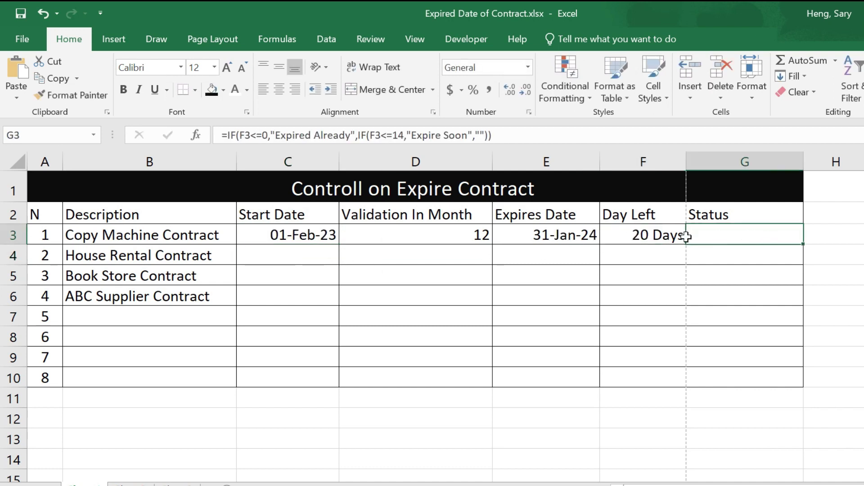
# Correct the start date to 15-Jan-23, giving 3 Days and Expire Soon.
pyautogui.doubleClick(304, 236)
pyautogui.moveTo(266, 231); pyautogui.dragTo(256, 239)
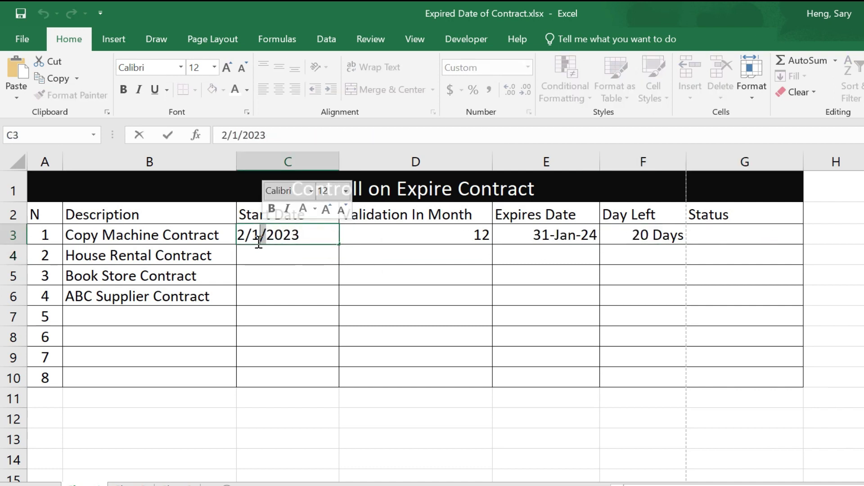
pyautogui.write('5')
pyautogui.press('Return')
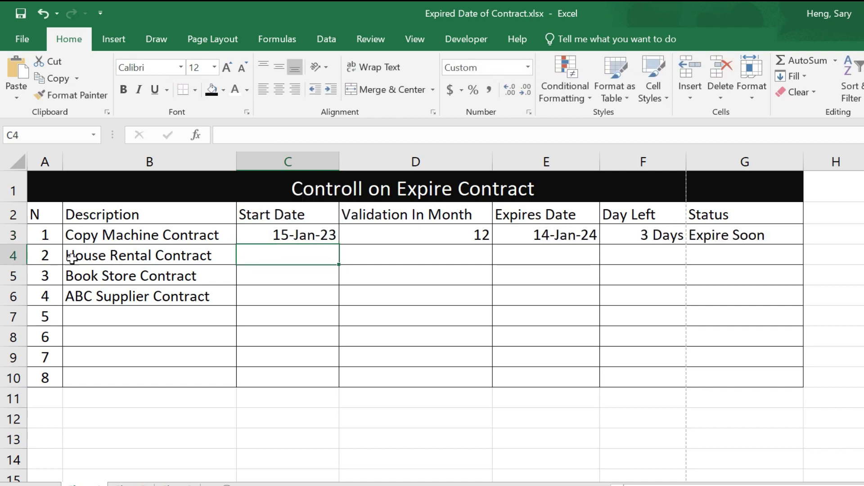
pyautogui.click(177, 260)
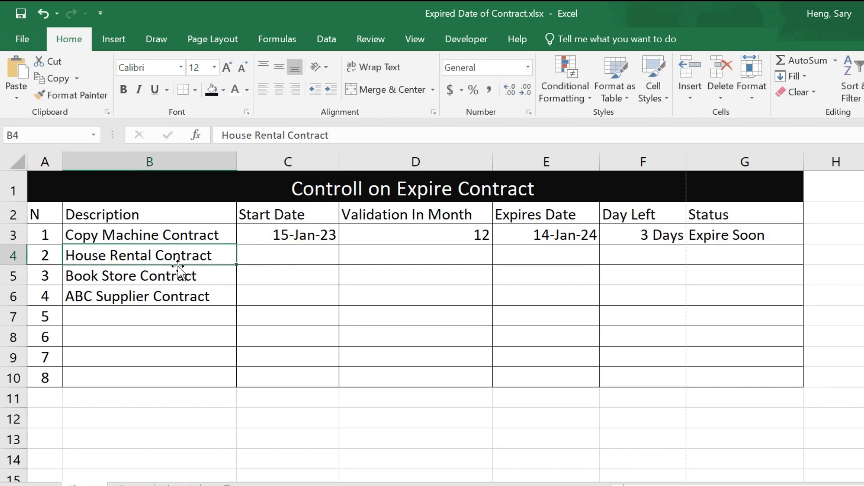
pyautogui.click(263, 255)
pyautogui.click(126, 261)
# Give the House Rental contract a 01-Jan-24 start date and a 12-month term.
pyautogui.click(275, 260)
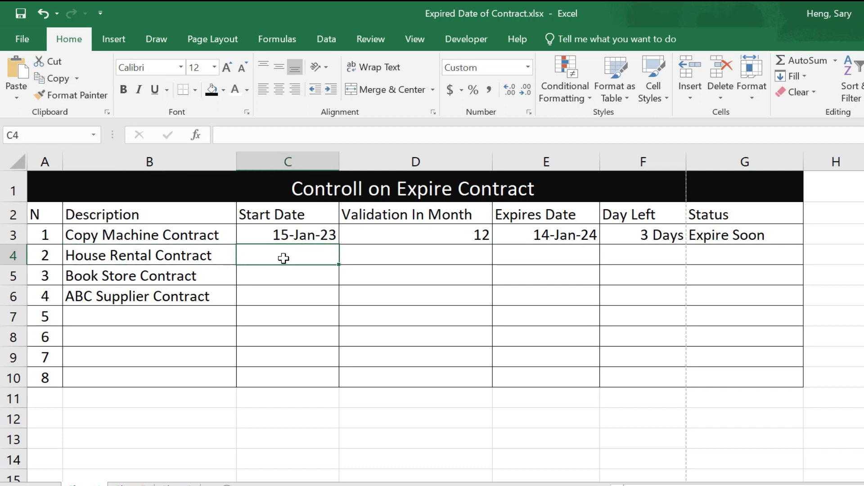
pyautogui.write('1-')
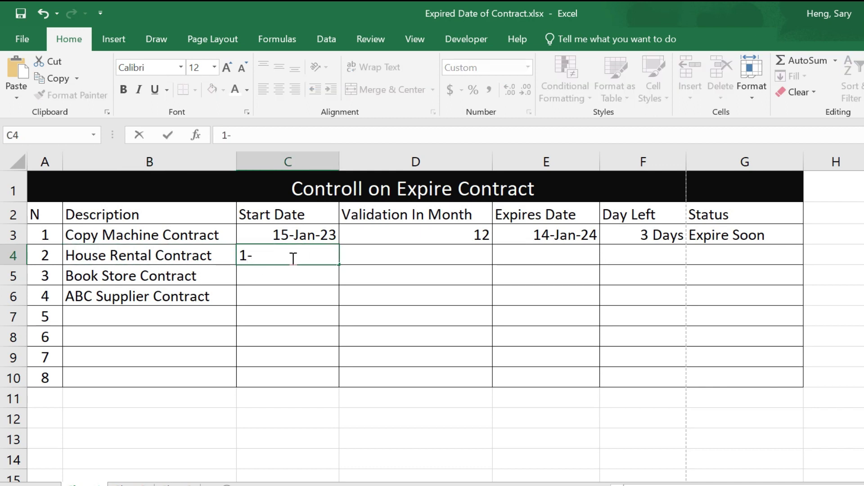
pyautogui.write('1-24')
pyautogui.press('Return')
pyautogui.click(384, 257)
pyautogui.write('12')
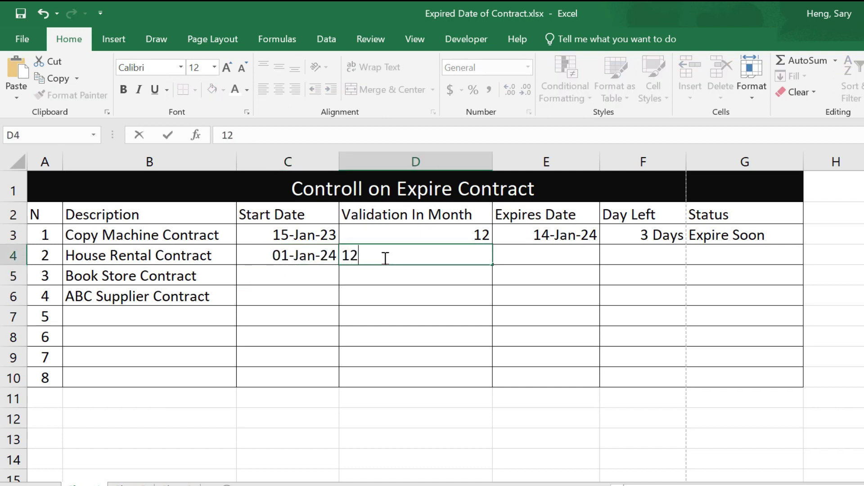
pyautogui.press('Return')
pyautogui.click(505, 263)
pyautogui.press('Right')
pyautogui.press('Right')
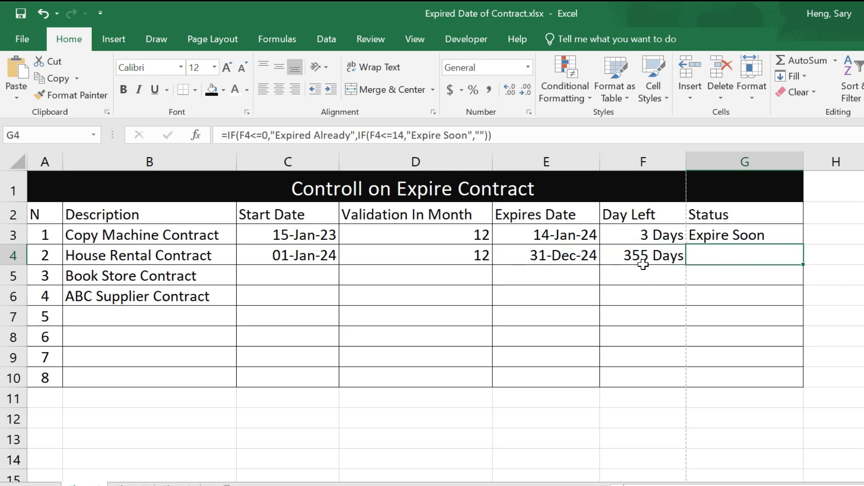
# Give the Book Store contract a 15-Jan-23 start date and a 12-month term.
pyautogui.click(282, 276)
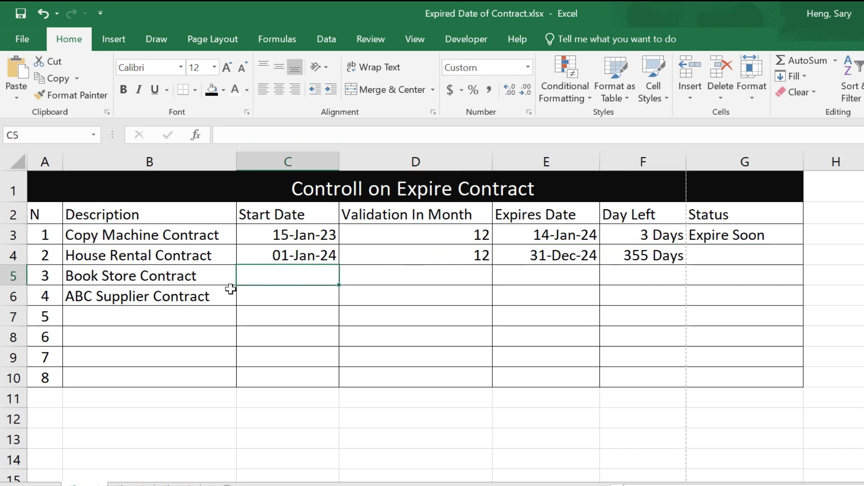
pyautogui.write('1')
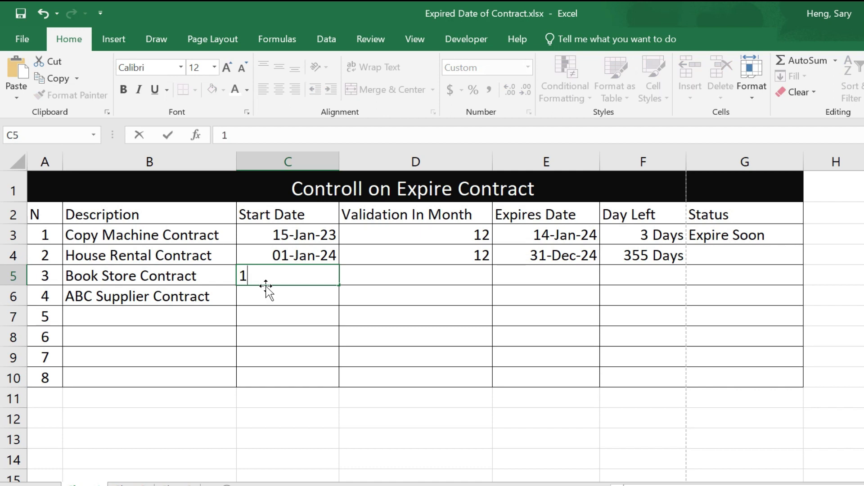
pyautogui.write('-15-23')
pyautogui.press('Return')
pyautogui.click(407, 278)
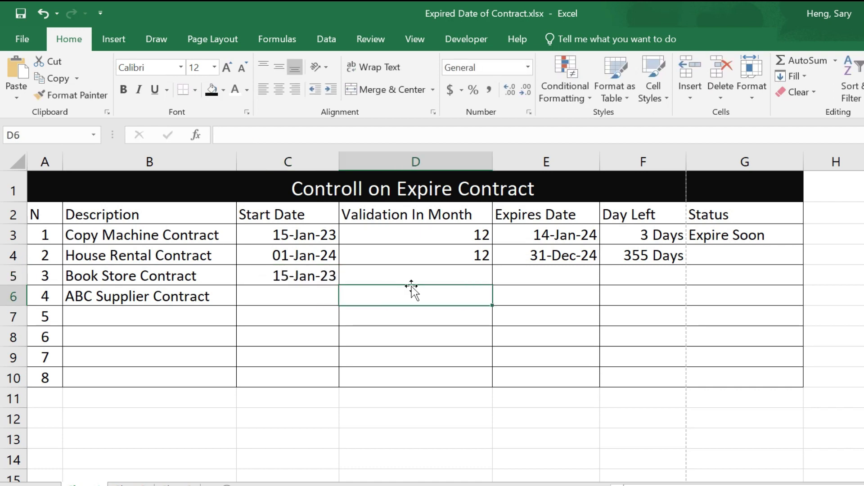
pyautogui.write('12')
pyautogui.press('Return')
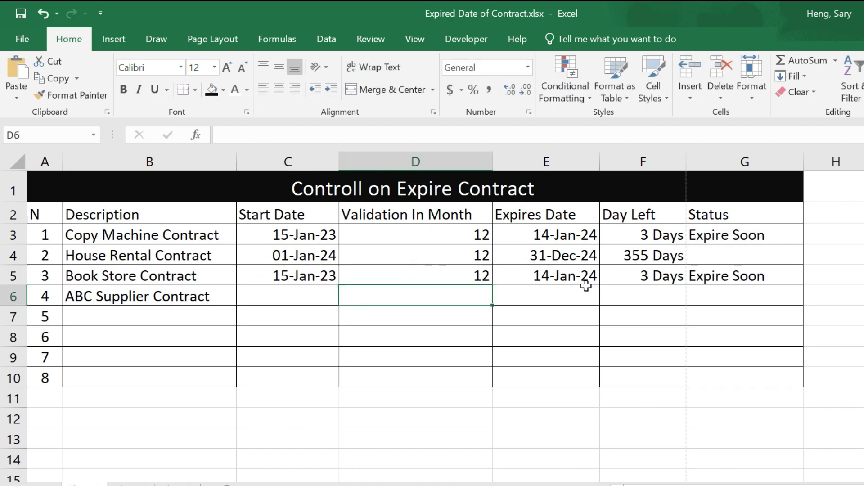
pyautogui.click(635, 274)
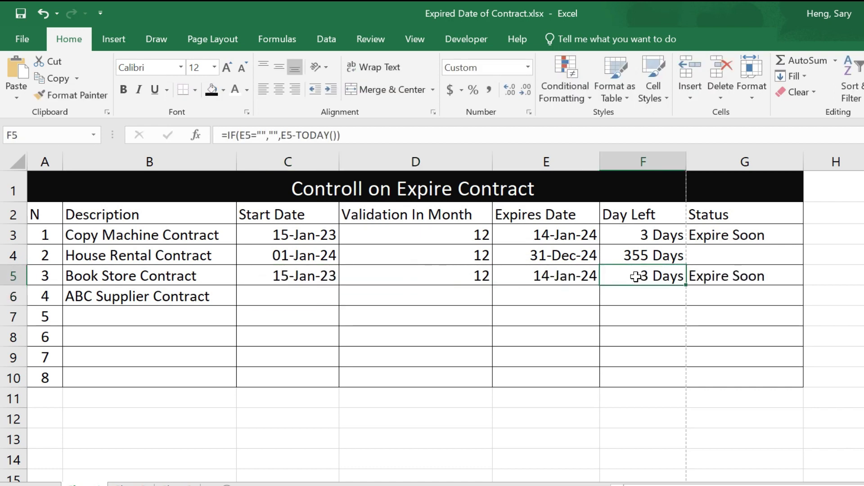
# Enter 01-Feb-23 as the ABC Supplier start date with a 12-month term.
pyautogui.click(290, 280)
pyautogui.press('Down')
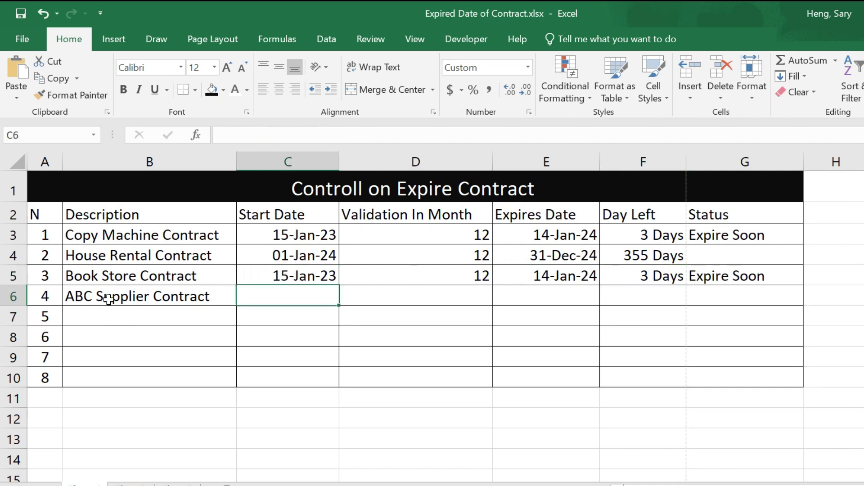
pyautogui.doubleClick(276, 298)
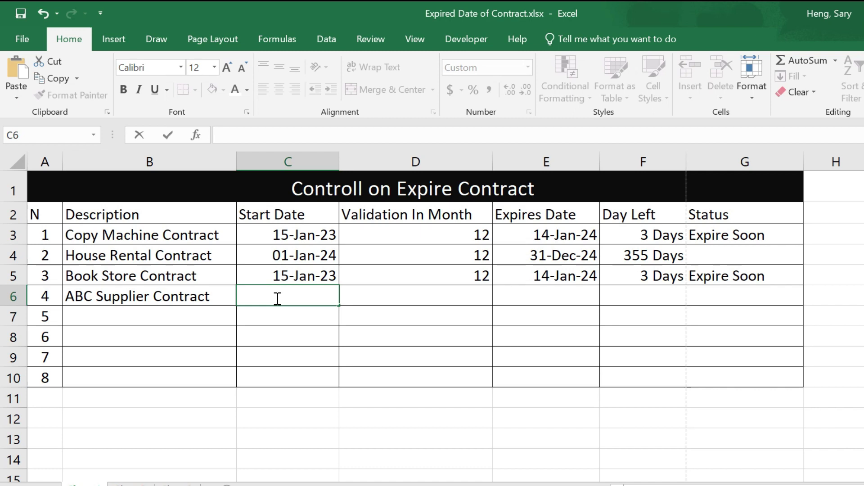
pyautogui.write('2-1-23')
pyautogui.press('Return')
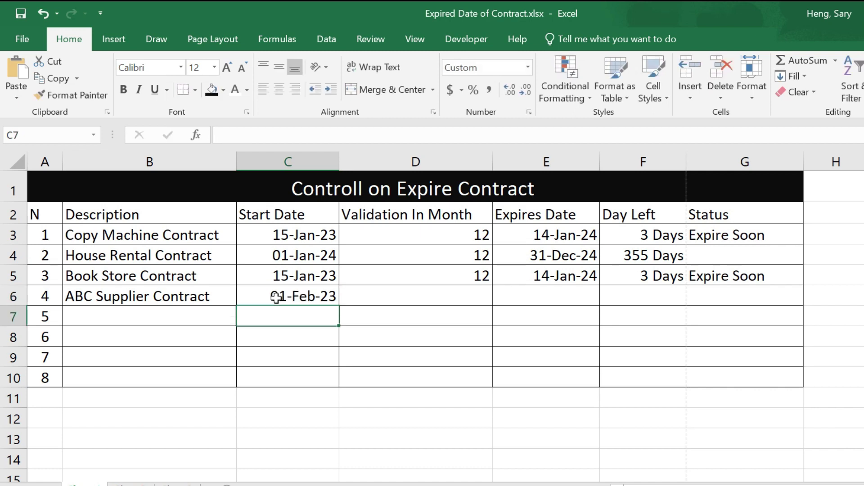
pyautogui.click(367, 296)
pyautogui.write('12')
pyautogui.press('Return')
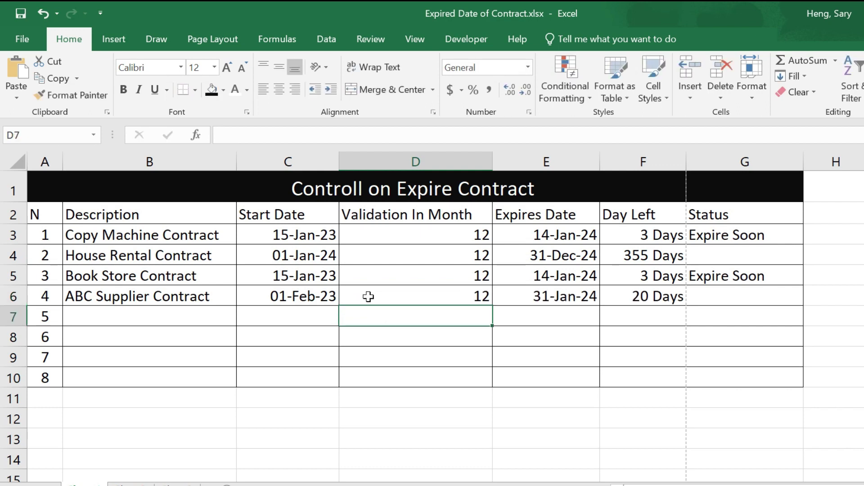
pyautogui.click(631, 295)
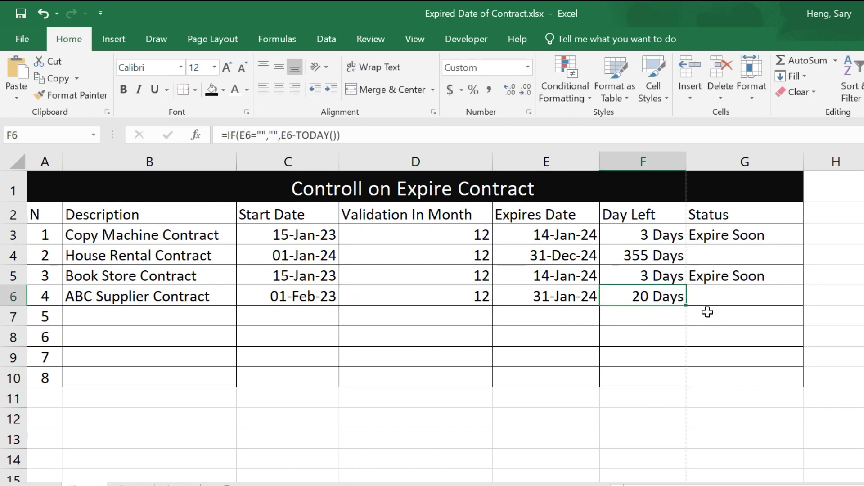
pyautogui.click(709, 298)
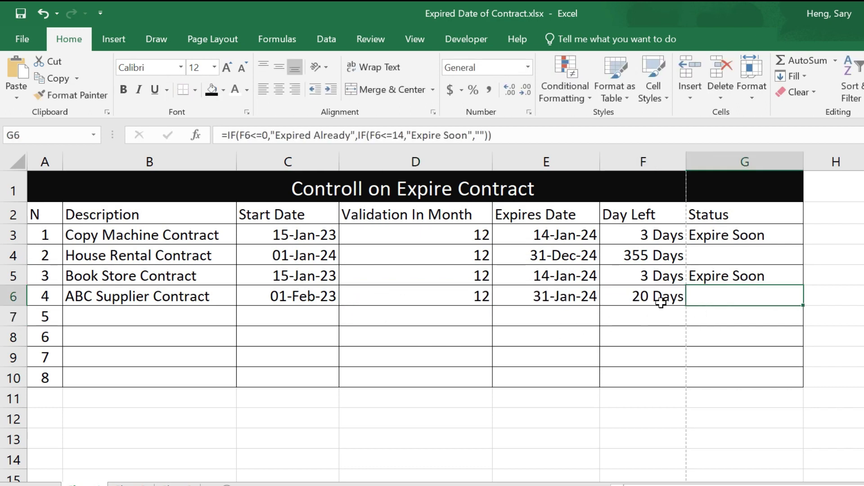
# Correct the ABC Supplier start date to 01-Jan-23, giving a 31-Dec-23 expiry.
pyautogui.doubleClick(293, 299)
pyautogui.moveTo(283, 298); pyautogui.dragTo(272, 301)
pyautogui.write('1/1/2023')
pyautogui.press('Return')
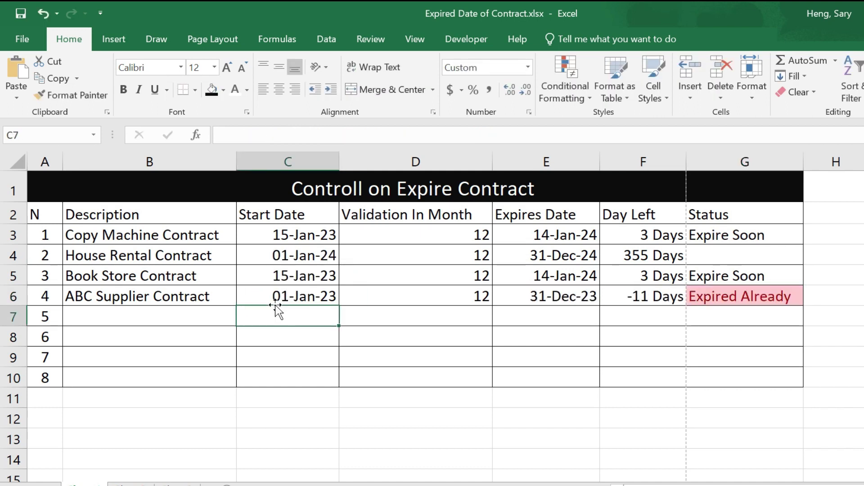
pyautogui.click(333, 297)
pyautogui.click(529, 298)
pyautogui.click(643, 298)
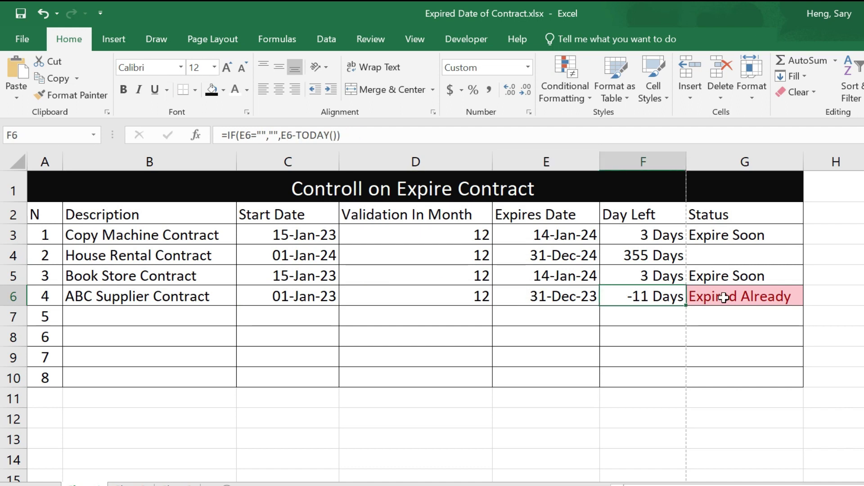
pyautogui.click(732, 301)
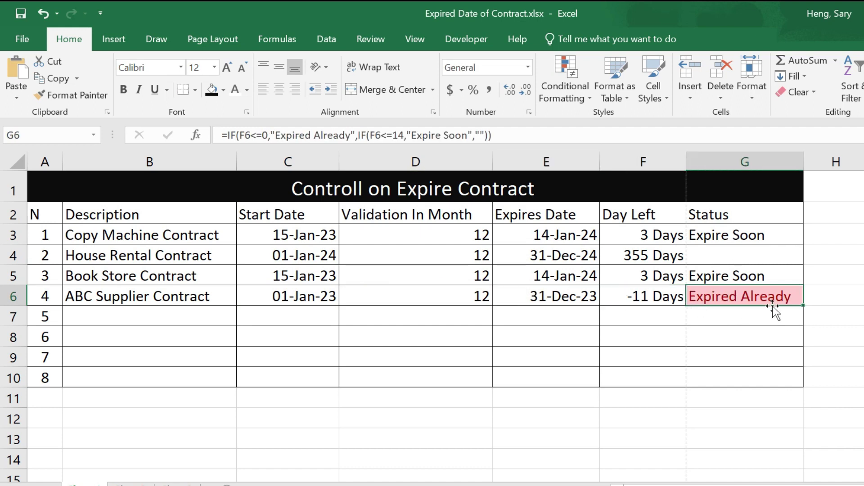